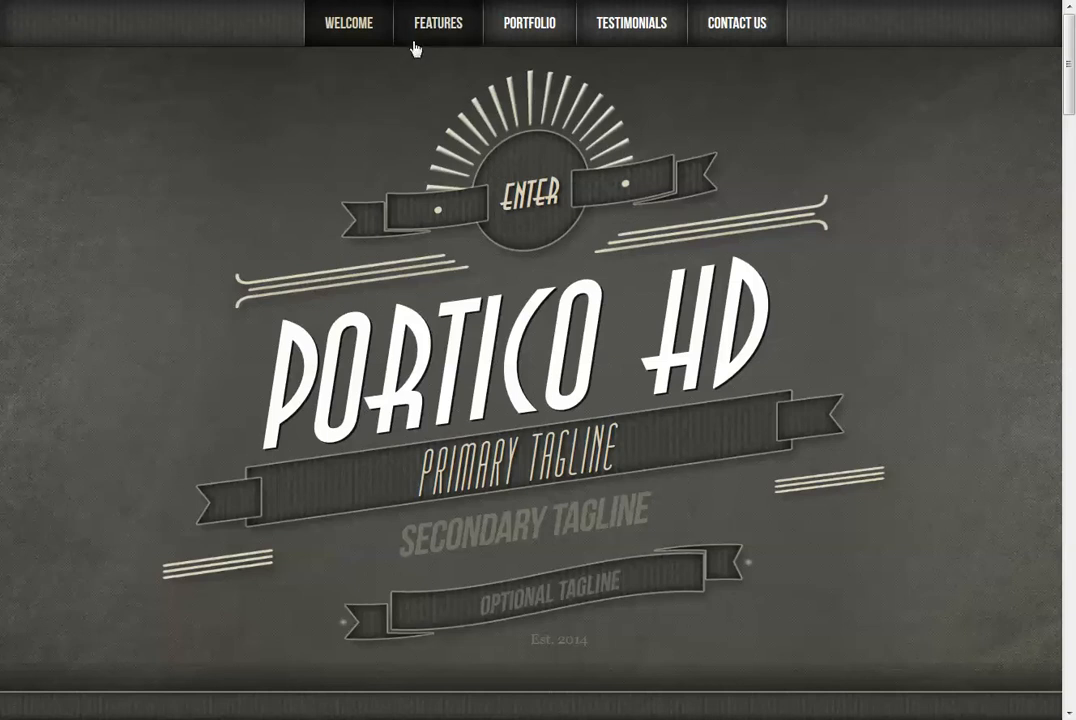
Tour the one-page site's Features, Contact Us, Testimonials and Portfolio sections, ending at Contact Us.
click(472, 29)
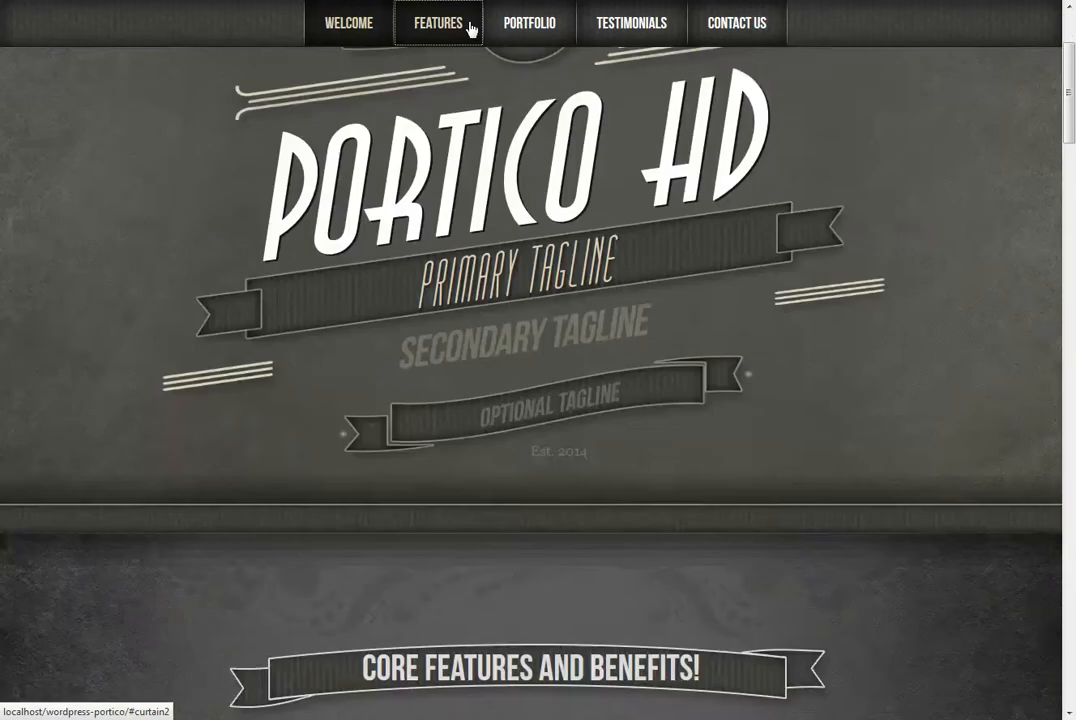
click(737, 27)
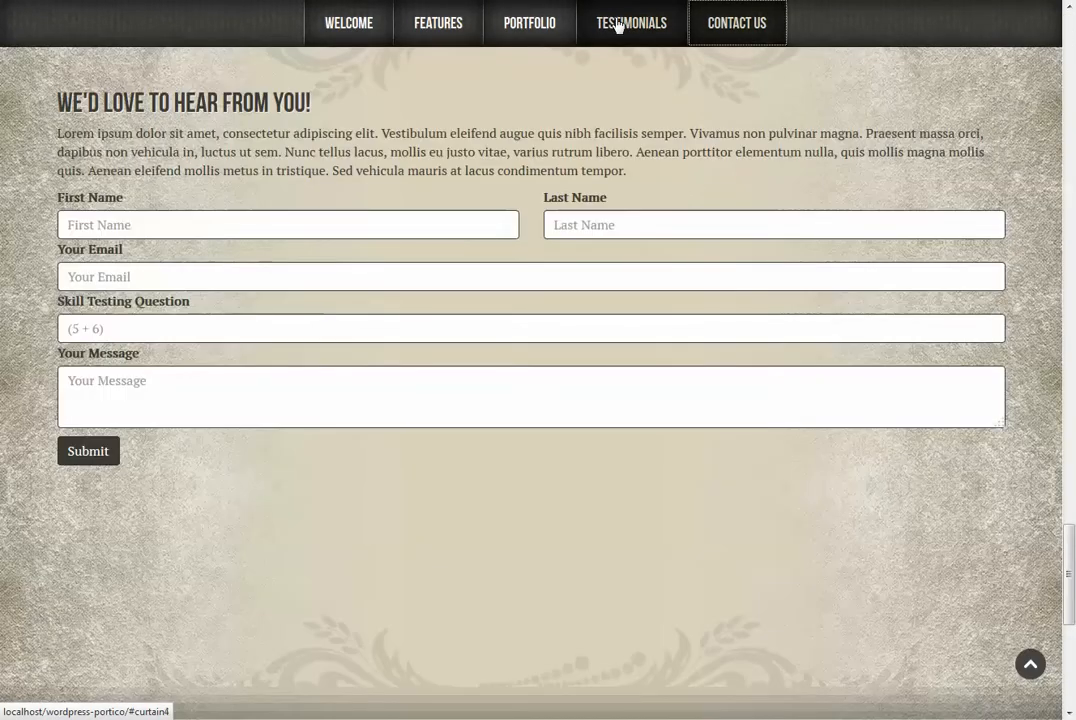
click(618, 27)
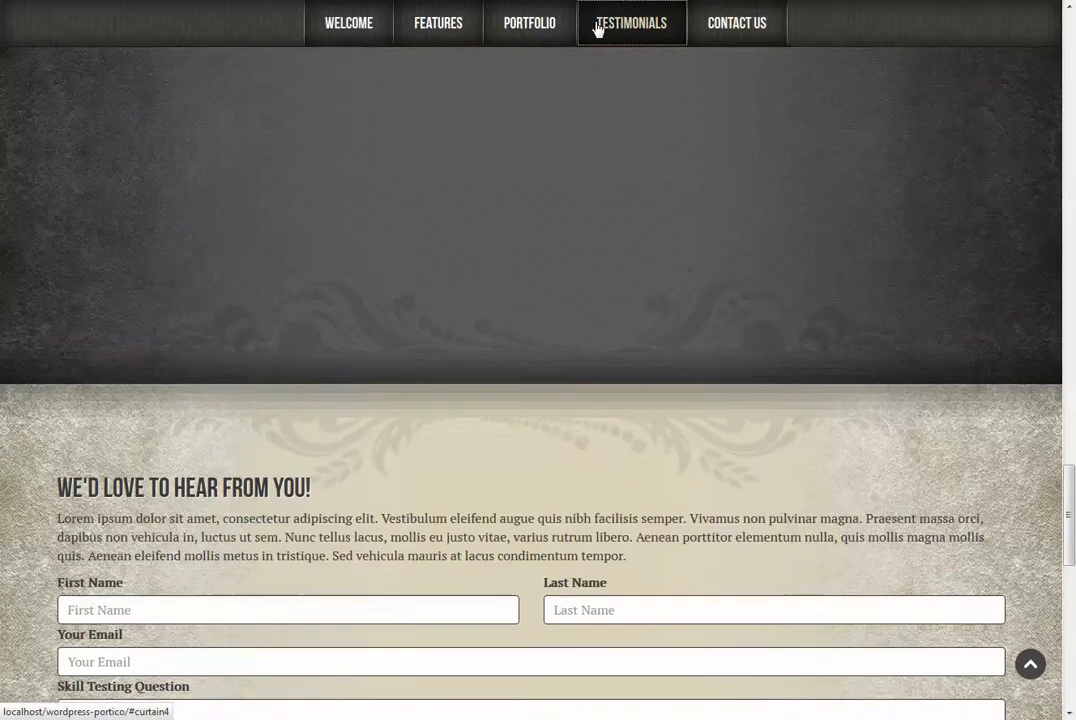
click(540, 29)
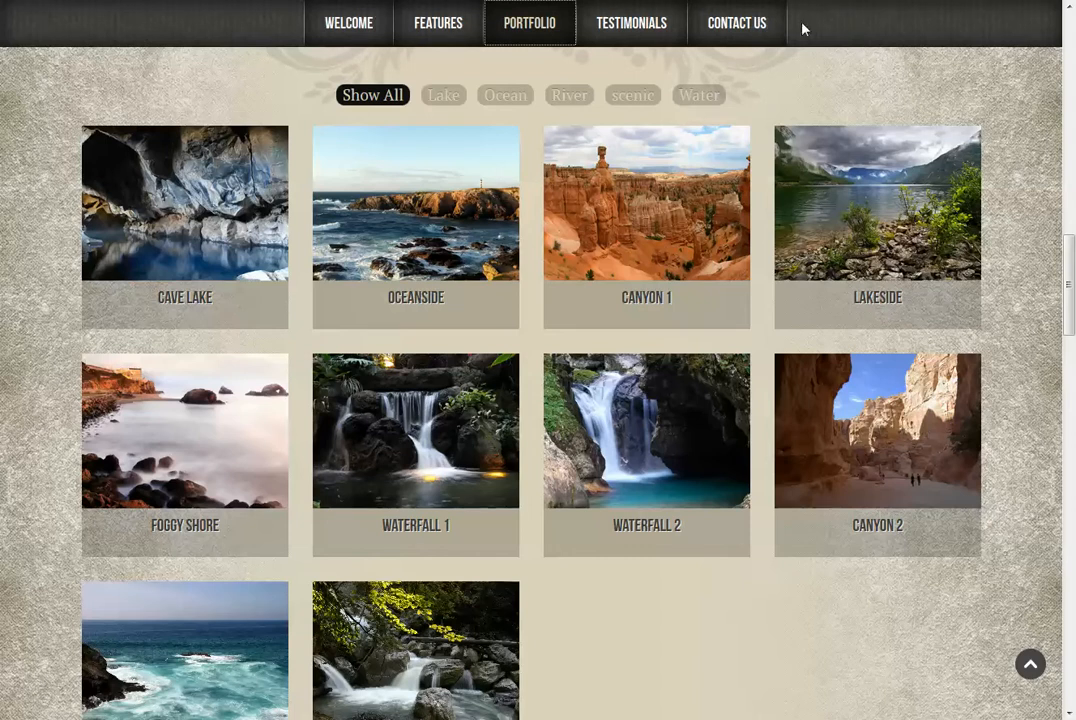
click(744, 33)
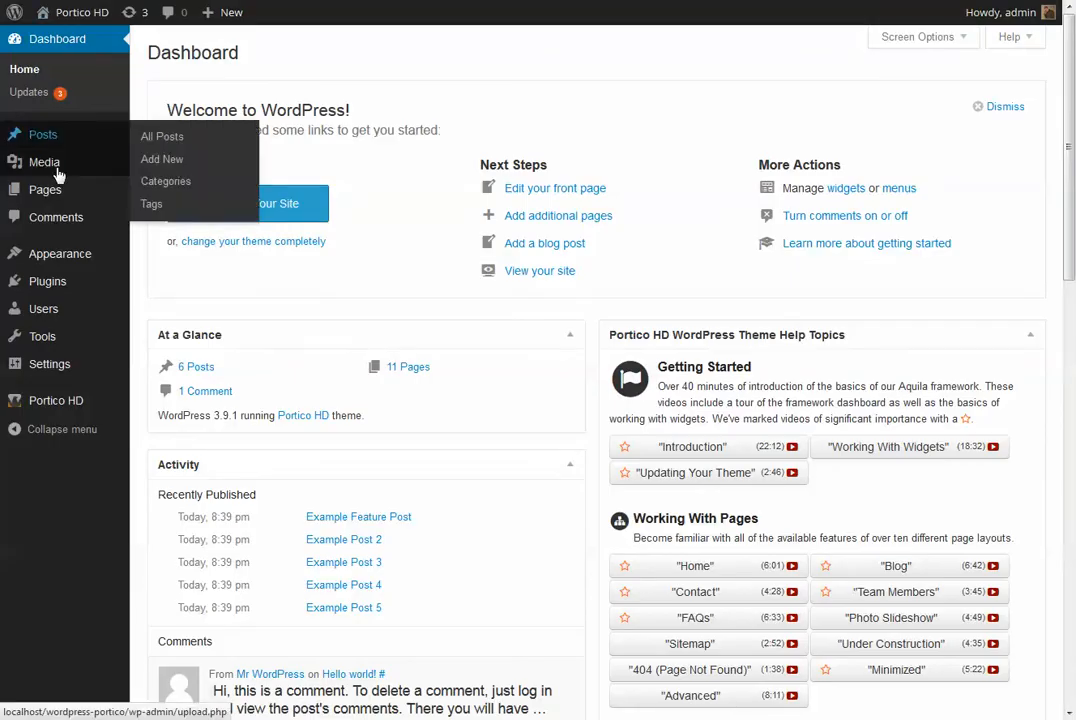
Open the Welcome page for editing in the WordPress admin, keep its Intro template and show its Layout Manager.
mouse_move(45, 190)
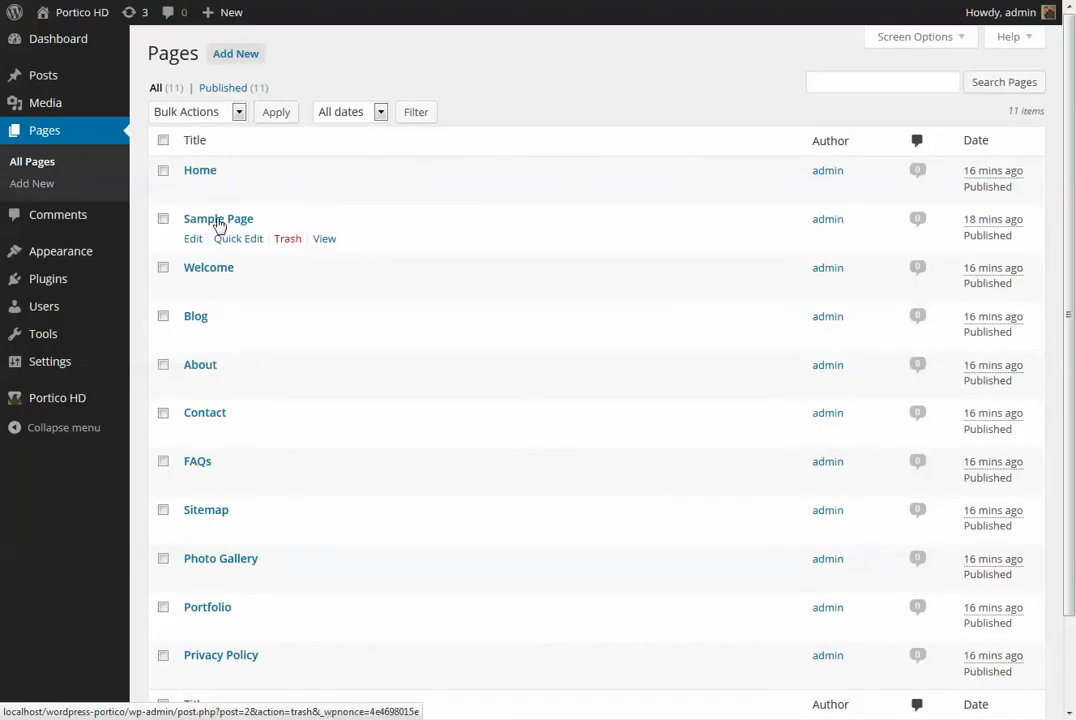
click(194, 289)
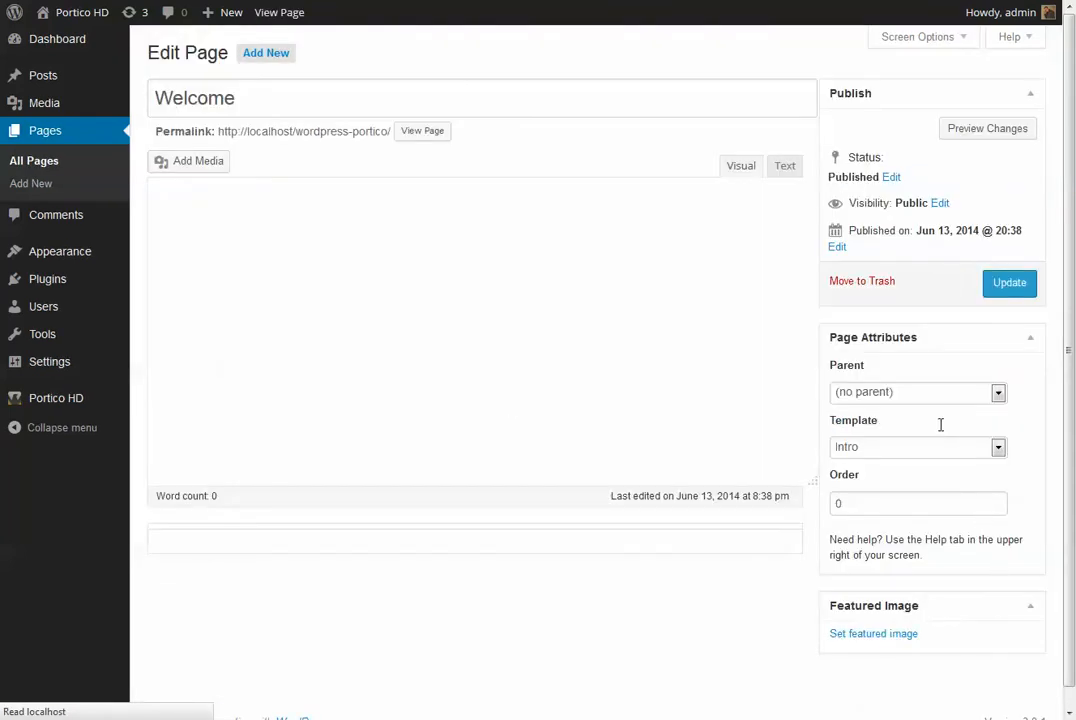
click(888, 456)
click(892, 456)
scroll(533, 665, down, 3)
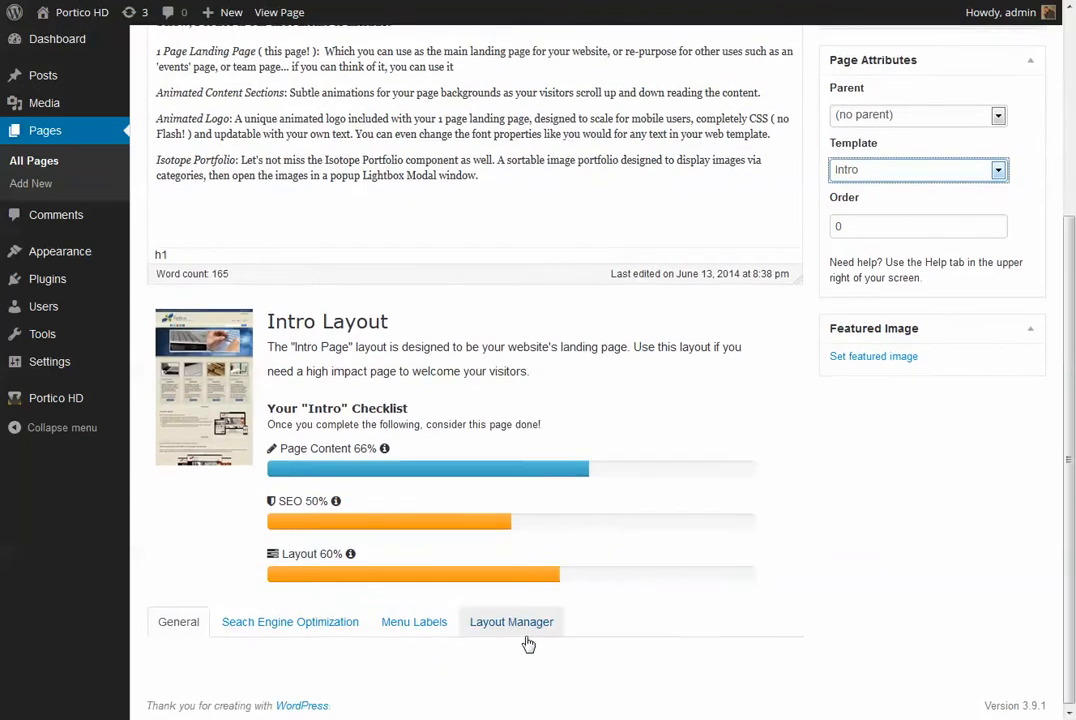
click(511, 617)
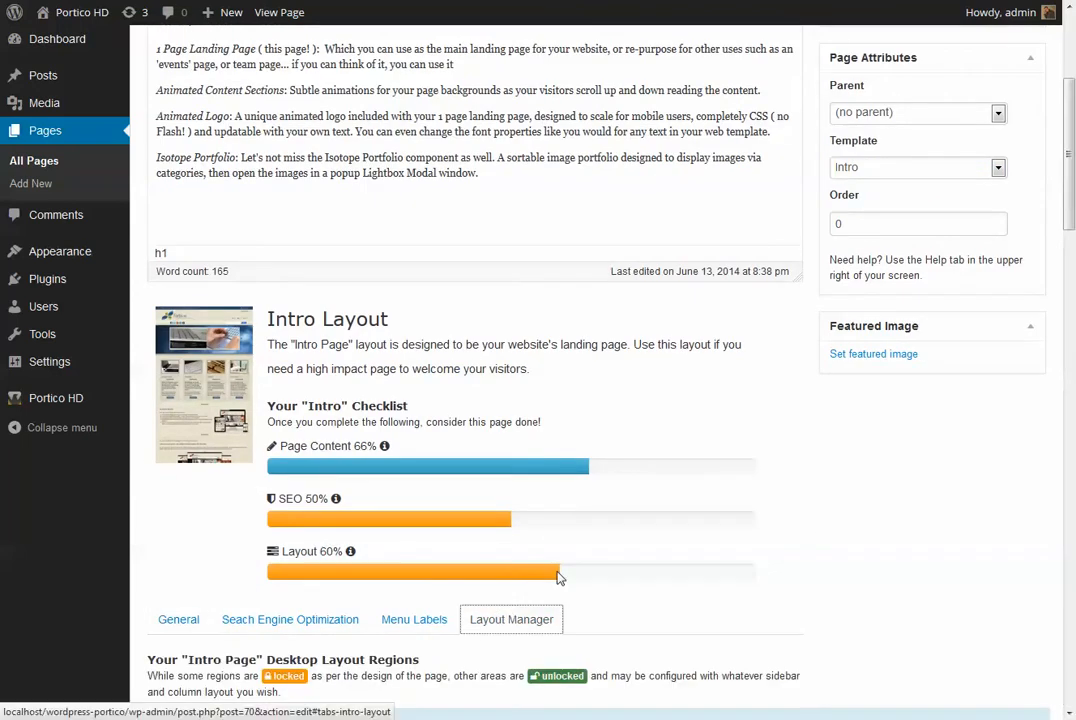
Review the Intro page's layout regions from Intro Panel 1 to the Footer.
scroll(593, 561, down, 3)
scroll(189, 358, down, 2)
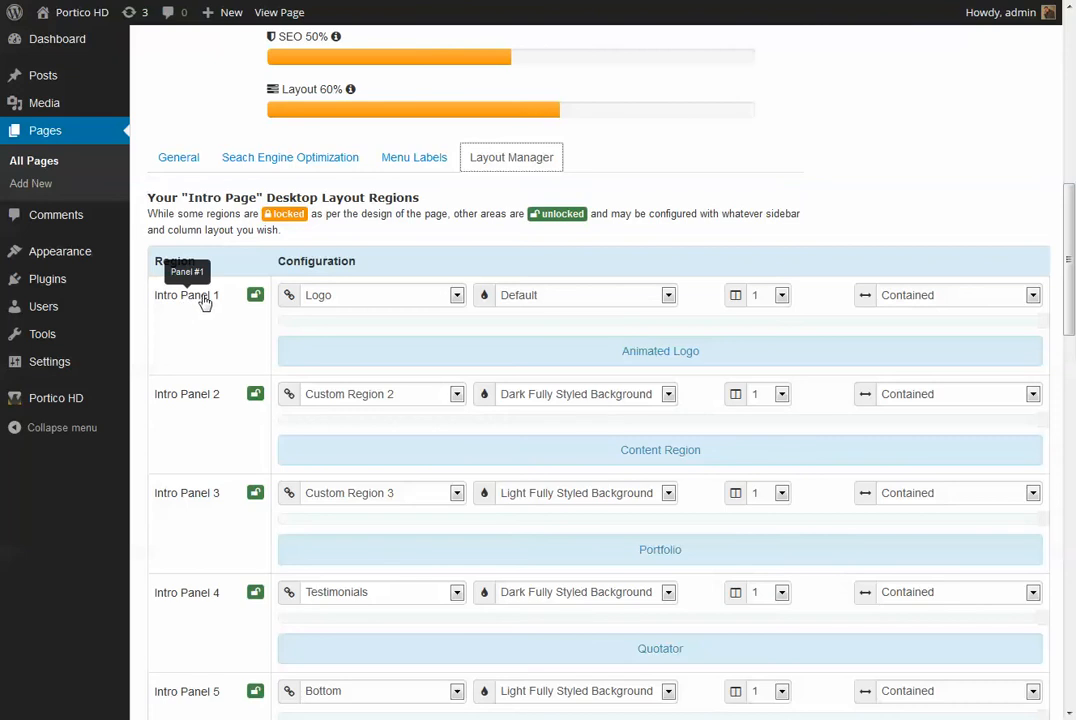
scroll(180, 487, down, 2)
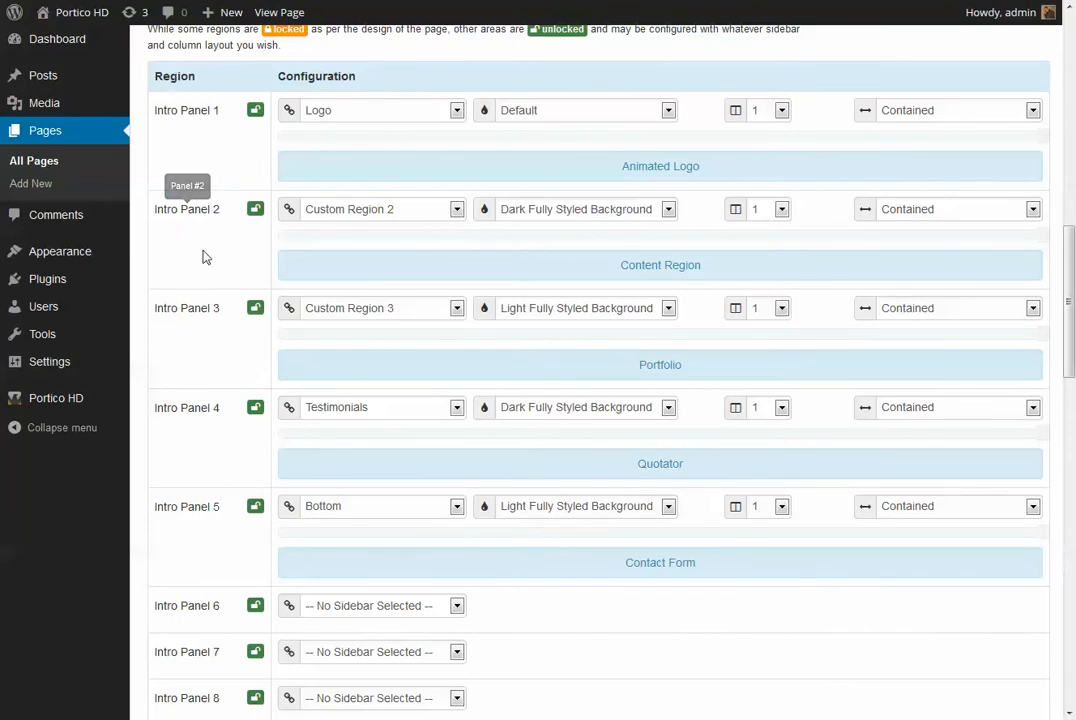
scroll(209, 454, down, 2)
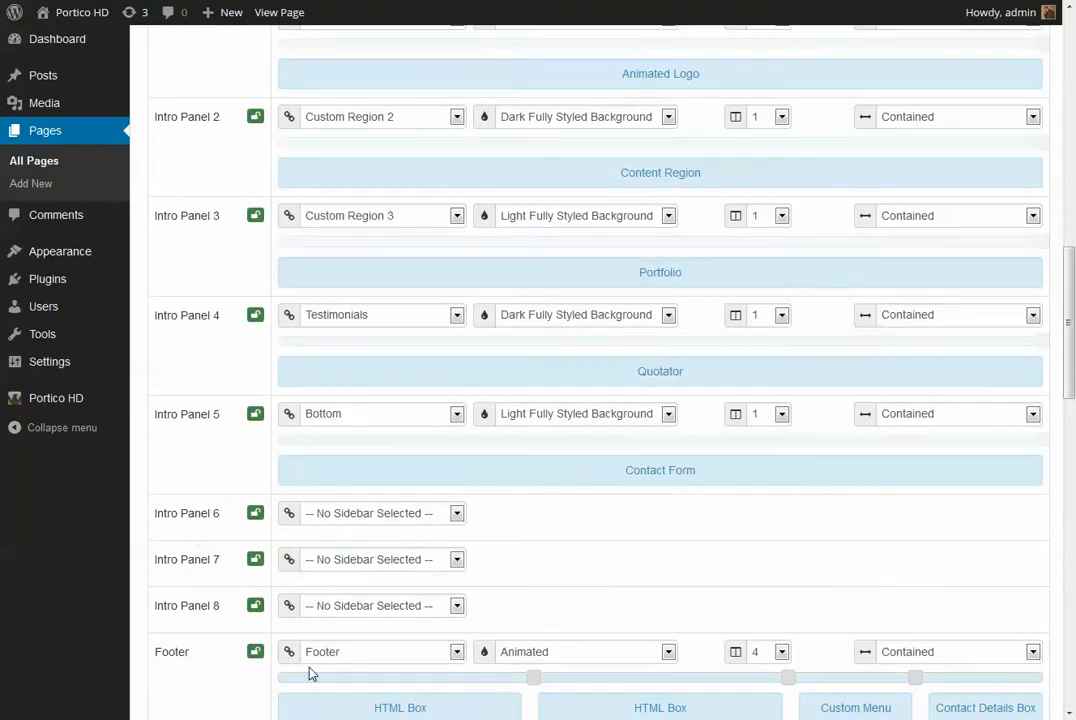
scroll(200, 500, up, 1)
scroll(196, 496, up, 3)
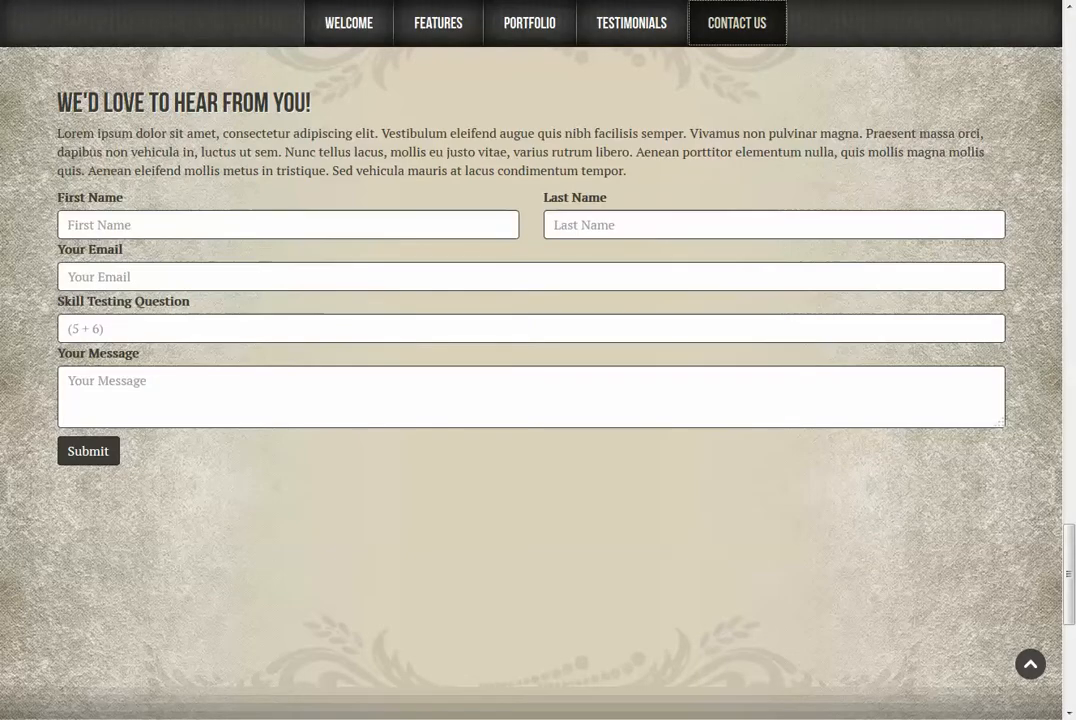
View the live site's Welcome panel and the Core Features and Benefits section below it.
click(348, 23)
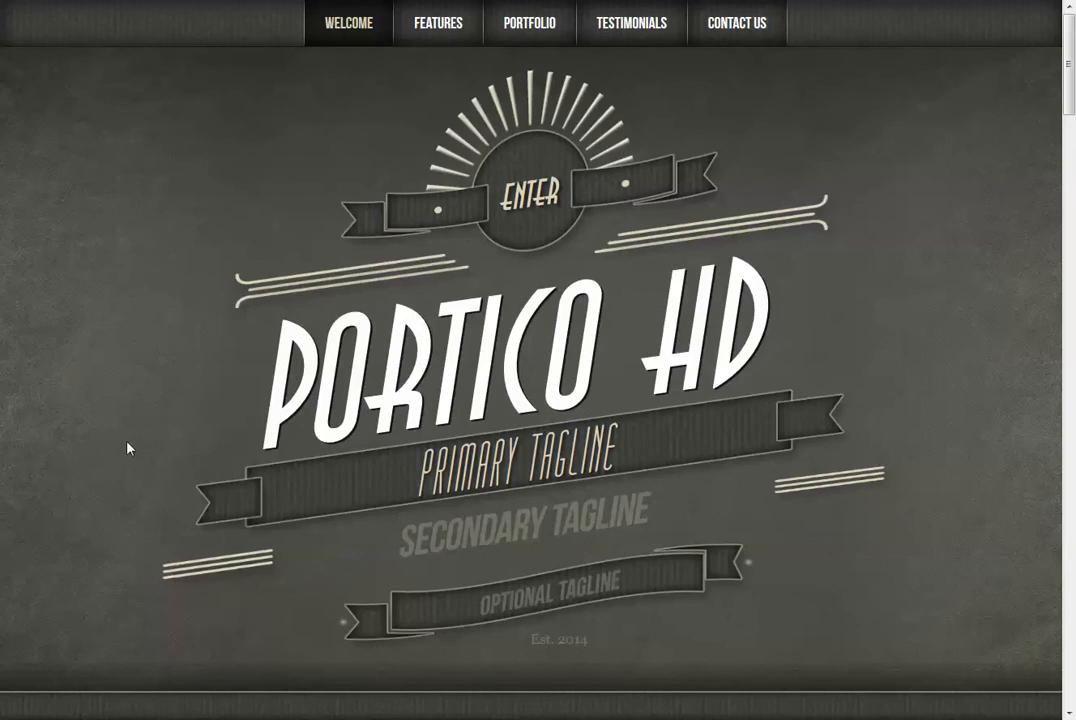
scroll(128, 449, down, 7)
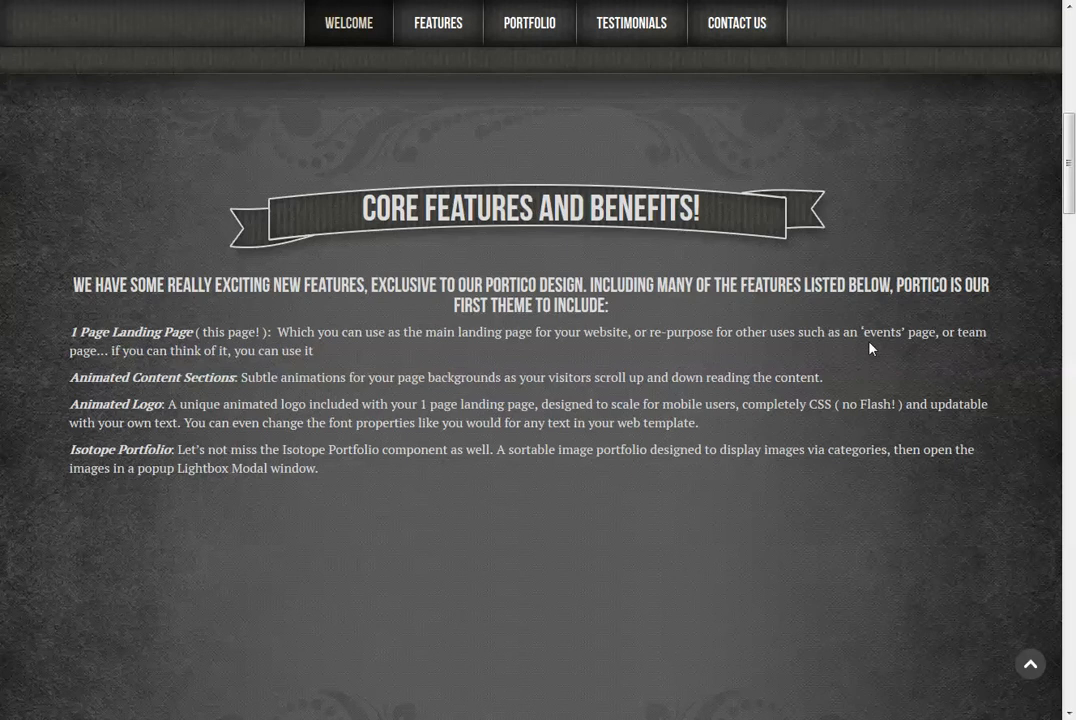
scroll(890, 558, down, 1)
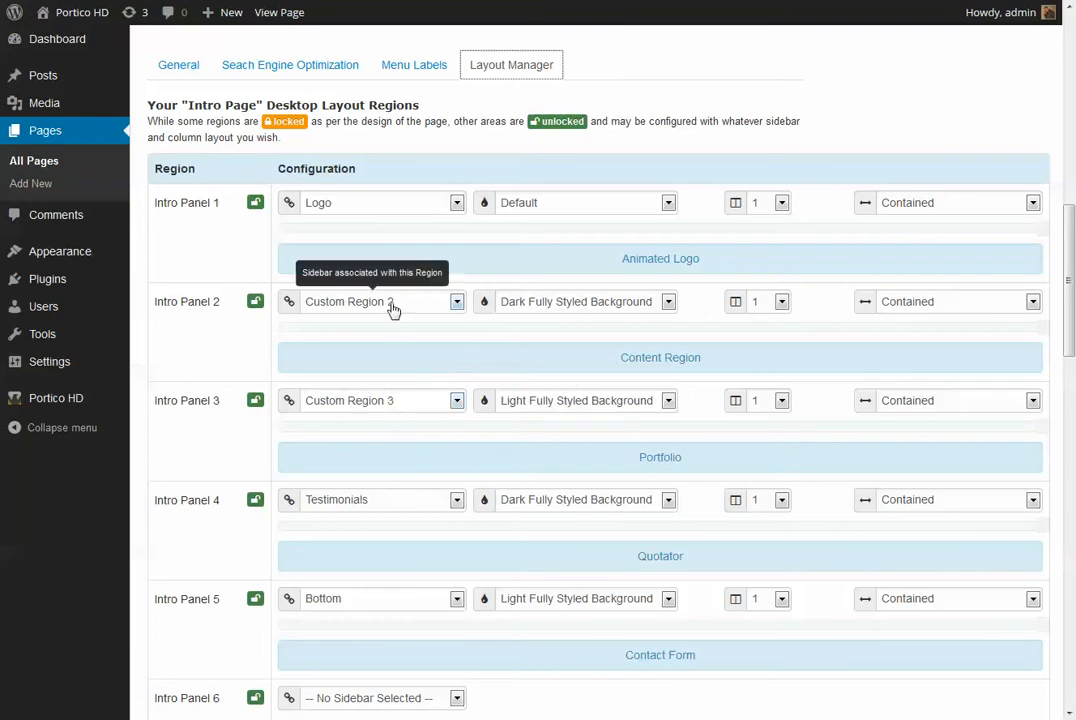
Assign Main Content Area 1 to Intro Panel 2 in two columns, widen the first to about three quarters, and update the page.
click(343, 304)
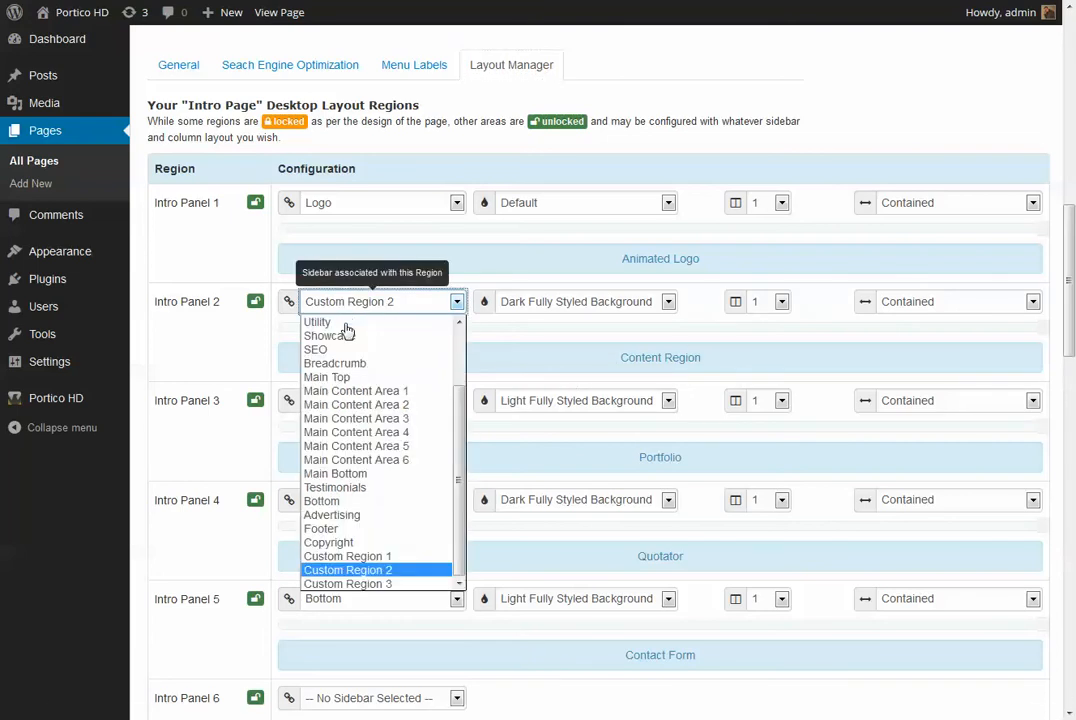
click(360, 404)
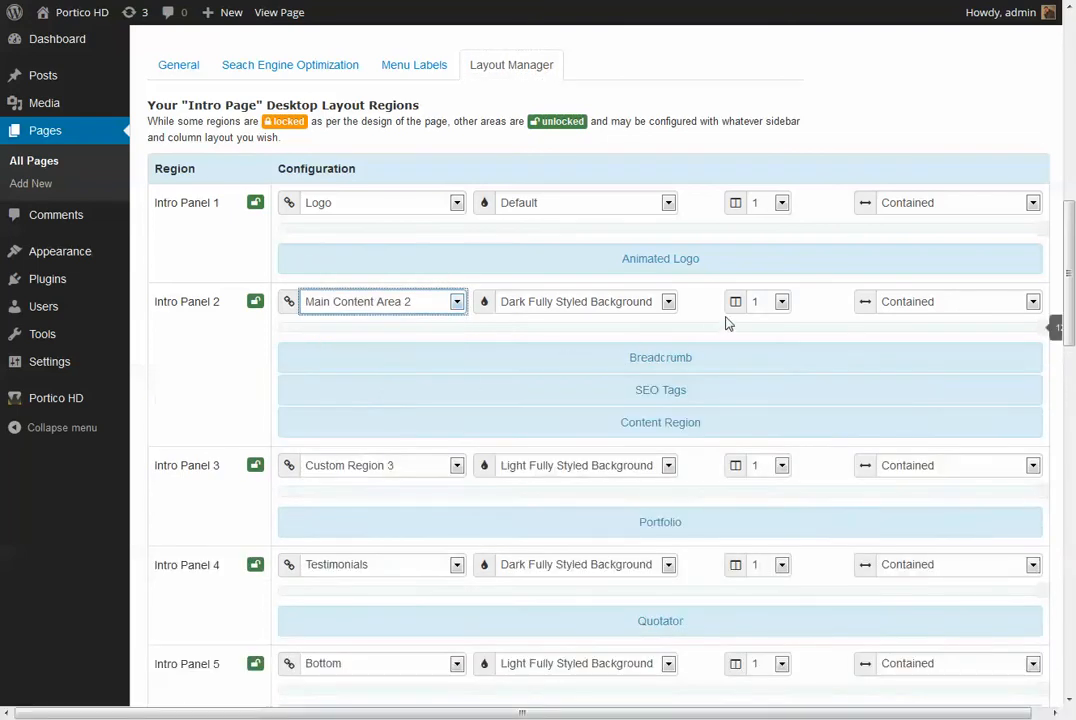
click(345, 305)
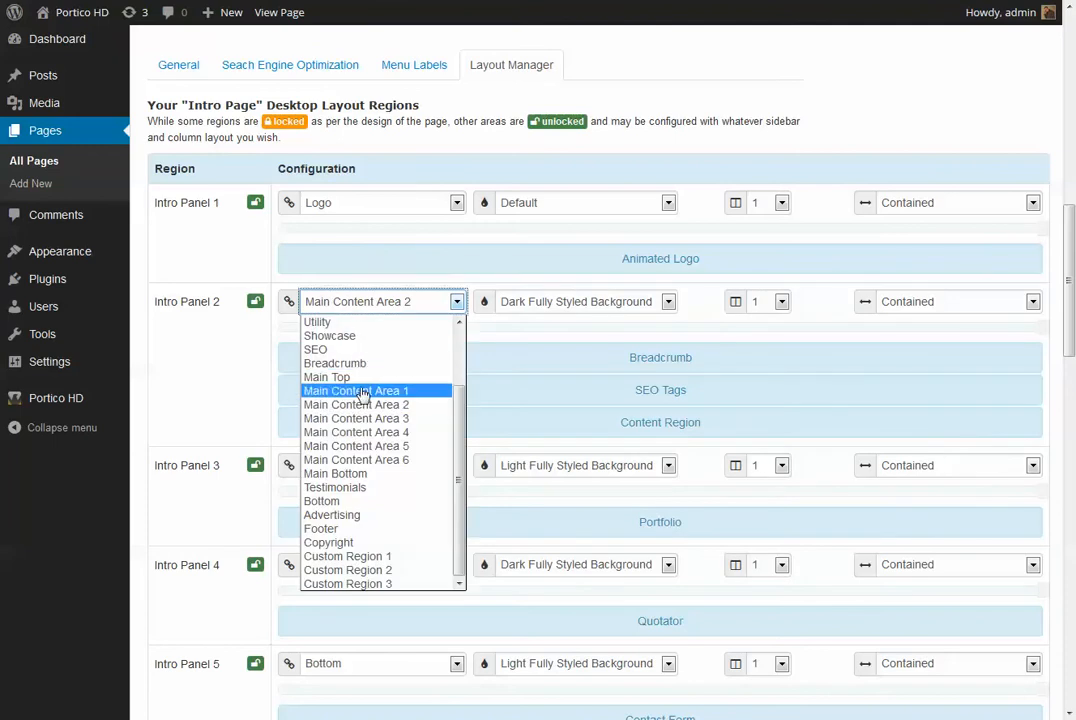
click(345, 391)
click(767, 320)
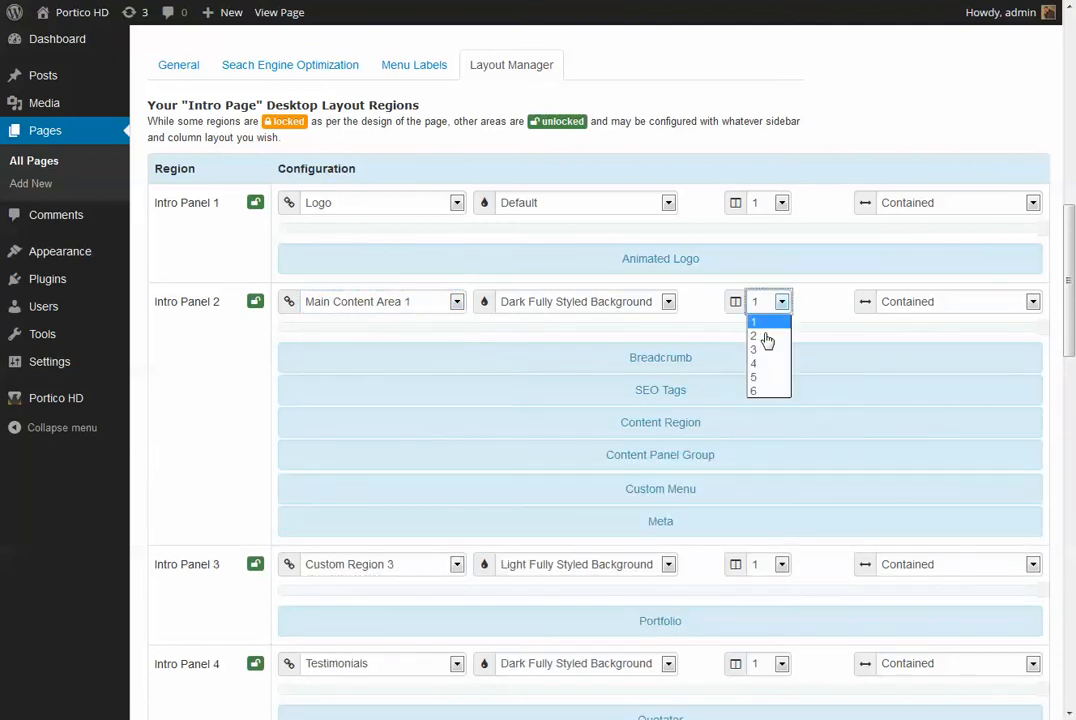
click(767, 342)
drag(661, 329, 834, 336)
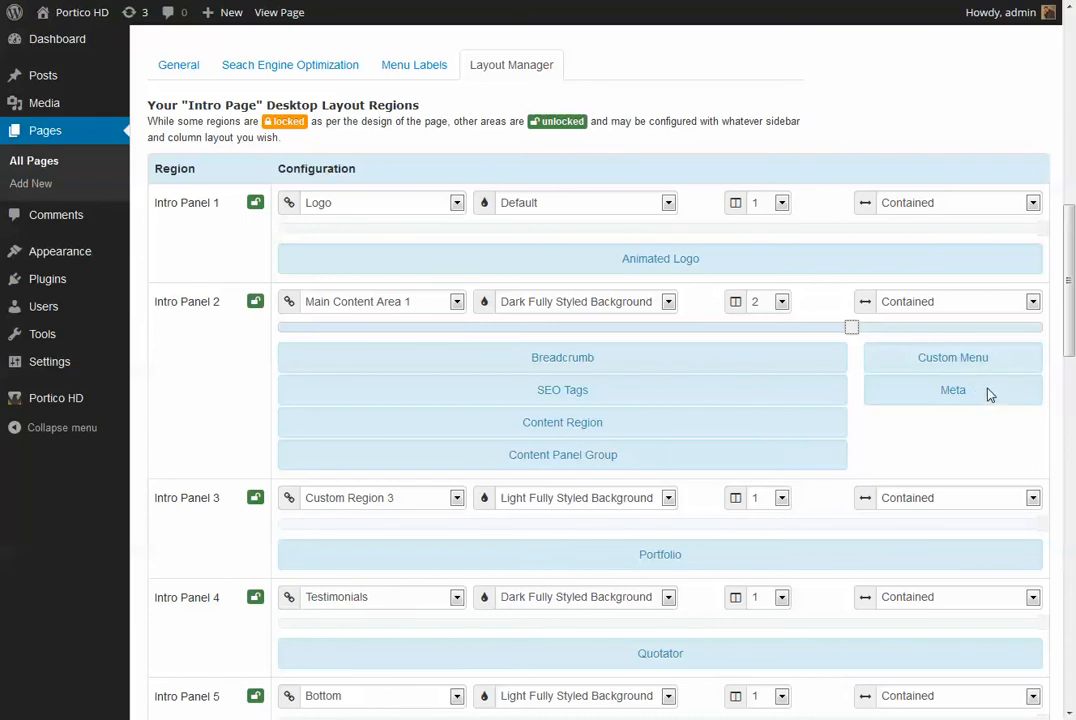
scroll(965, 118, up, 10)
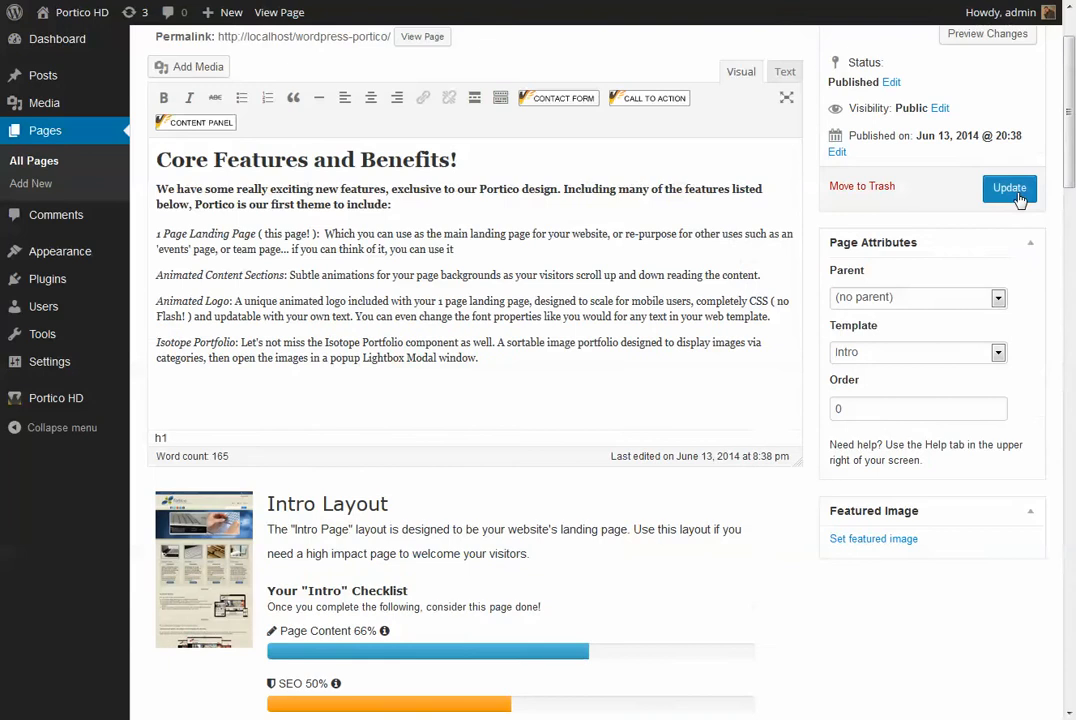
click(1010, 189)
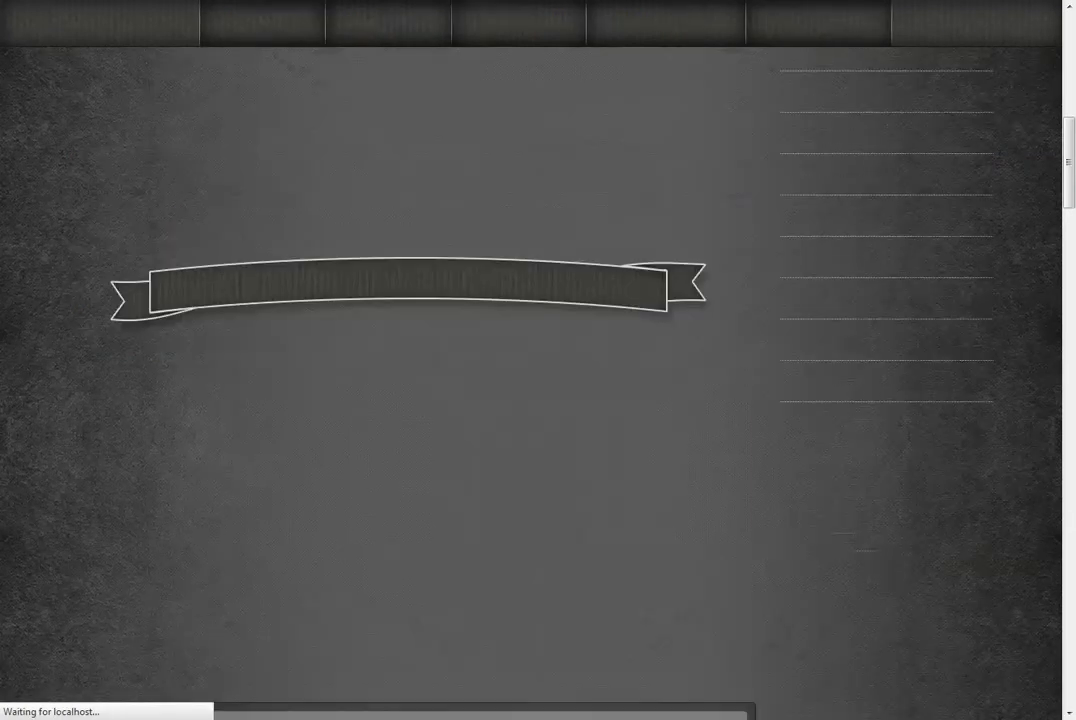
Examine the live page's Features section with its main content and sidebar columns.
scroll(441, 270, up, 4)
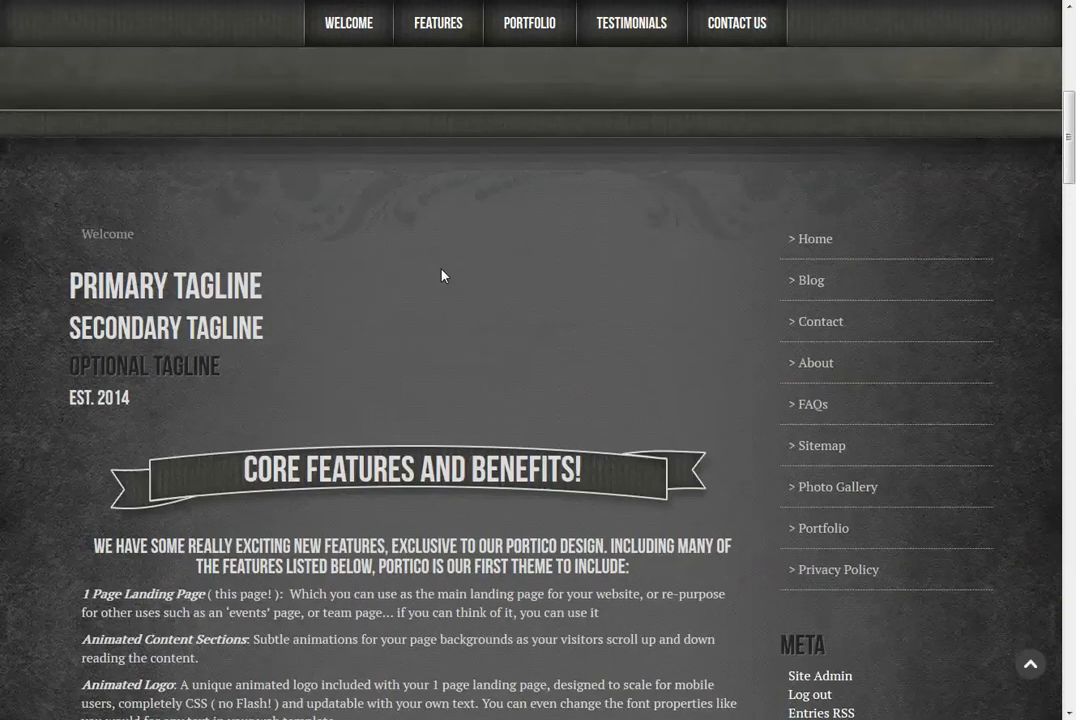
scroll(456, 284, down, 1)
scroll(380, 360, up, 1)
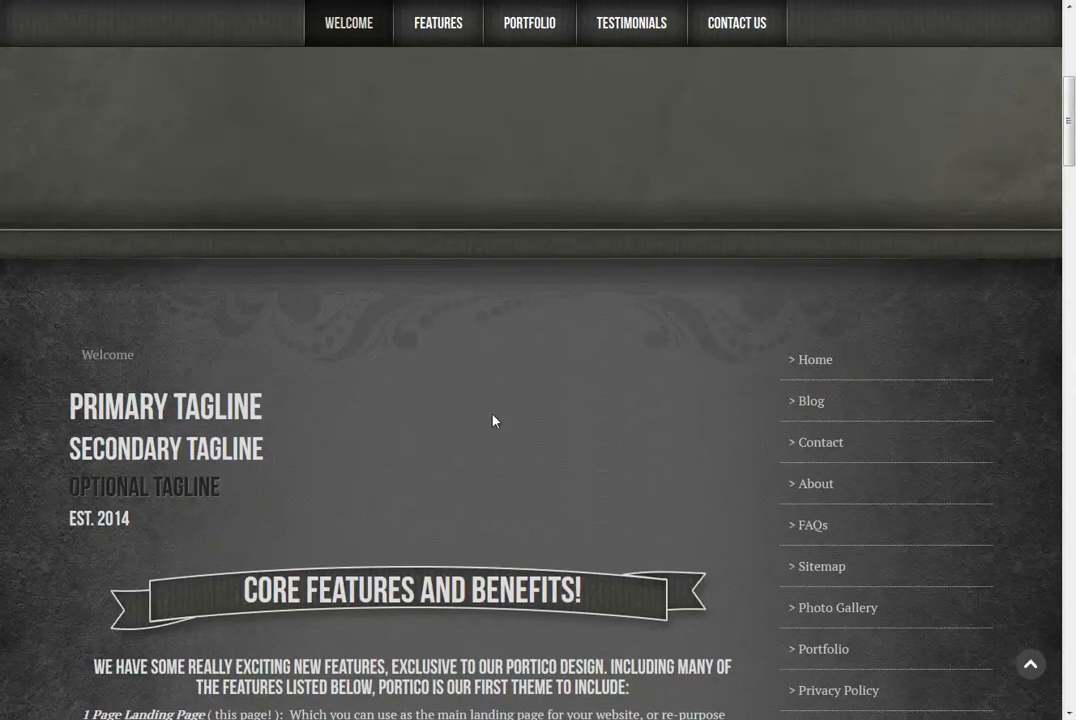
scroll(560, 418, down, 2)
scroll(507, 485, down, 2)
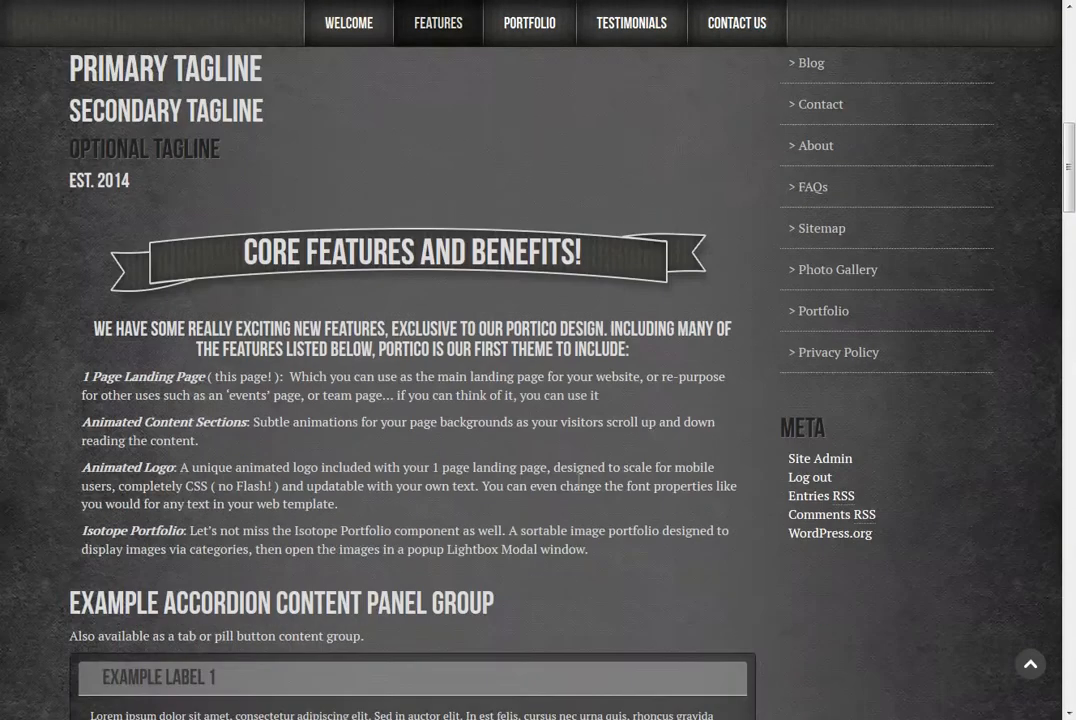
scroll(507, 485, down, 1)
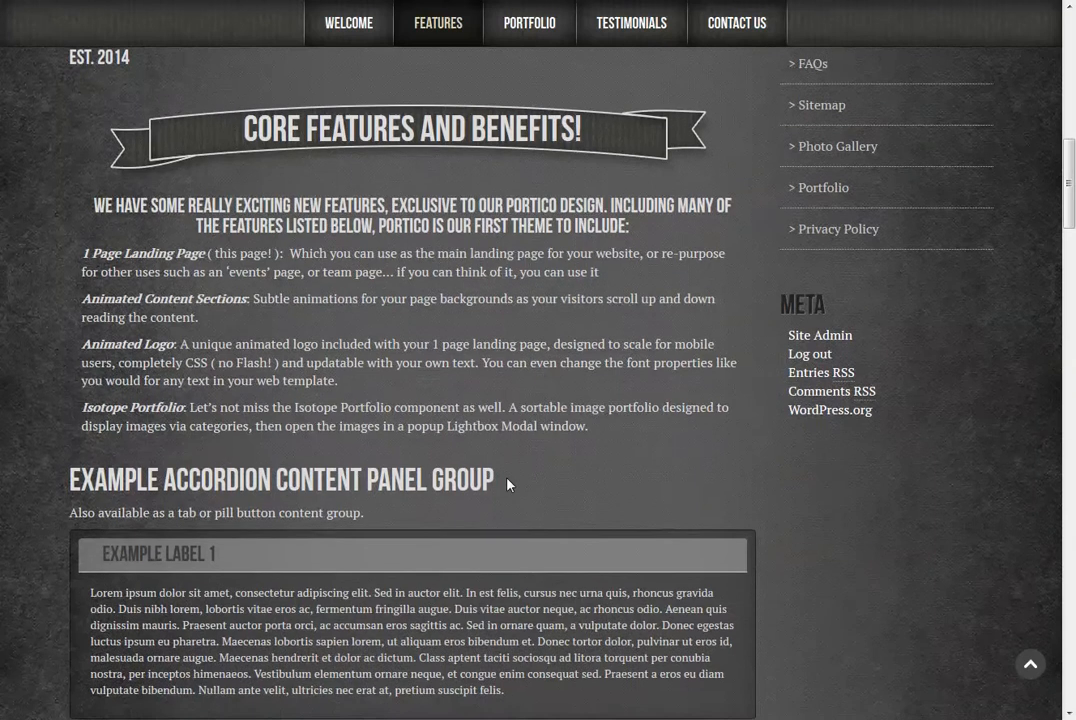
scroll(399, 105, up, 4)
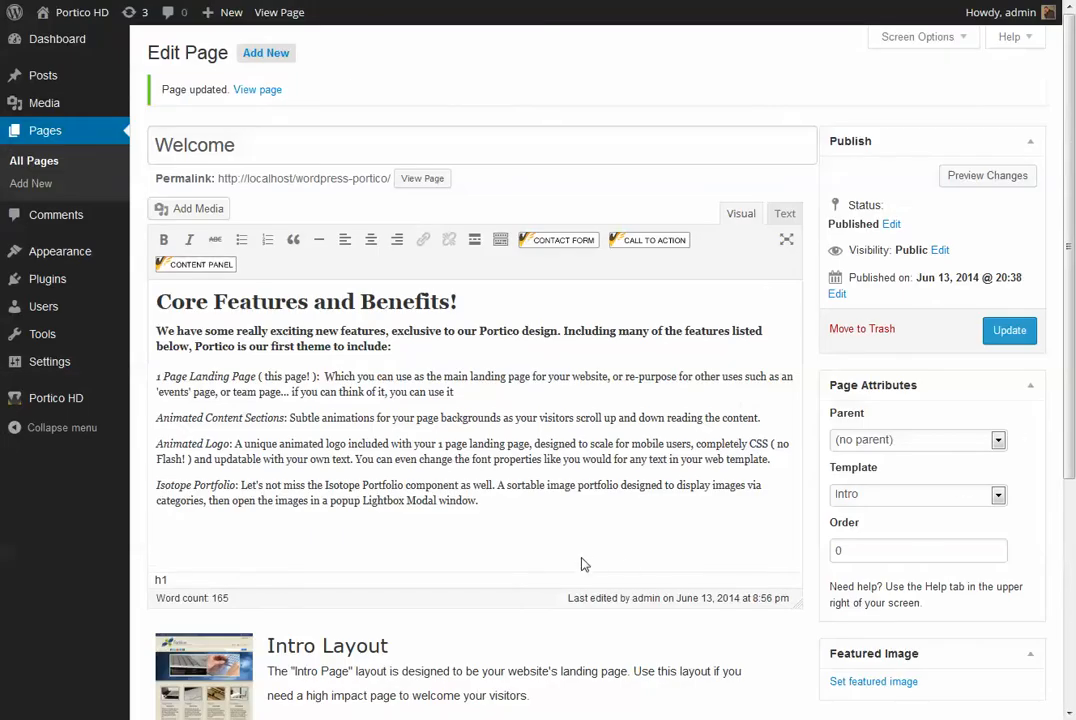
In the Welcome page's Layout Manager, set Intro Panel 2 back to Custom Region 2 with one column.
scroll(503, 578, down, 3)
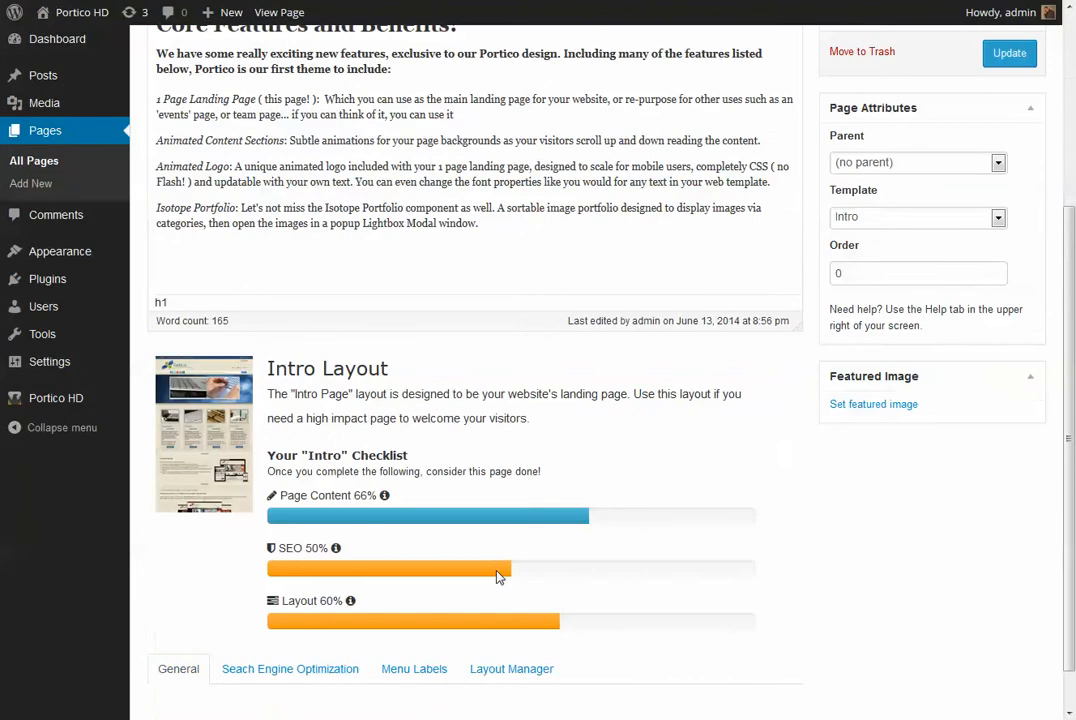
click(535, 669)
scroll(776, 504, down, 6)
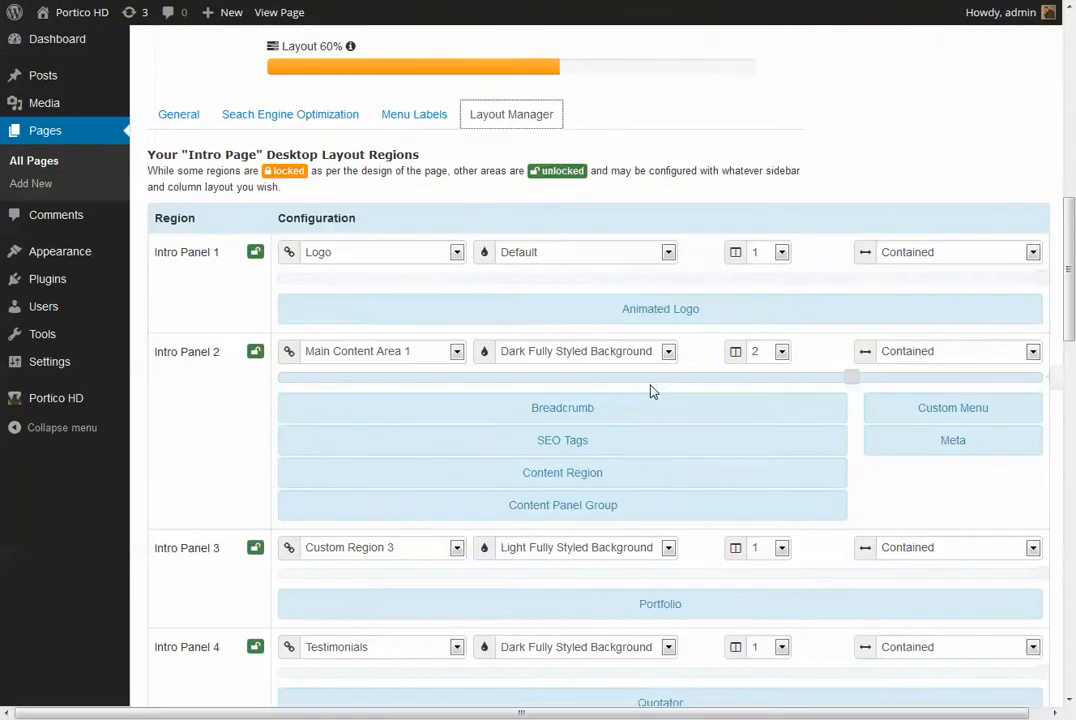
click(586, 352)
click(484, 358)
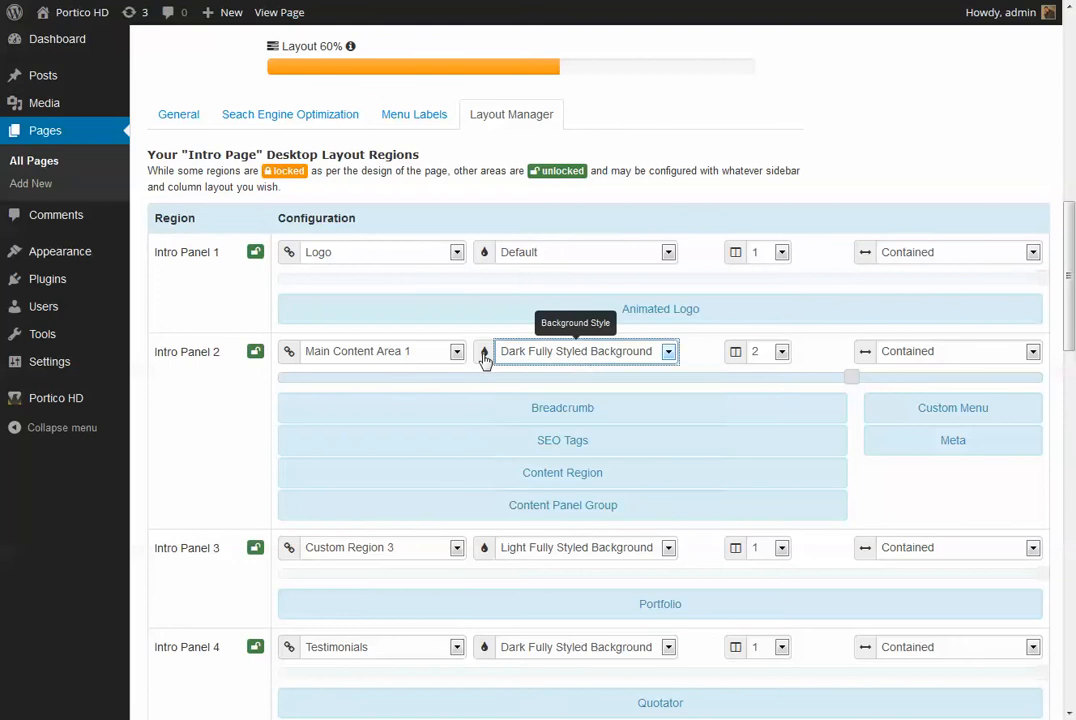
click(420, 352)
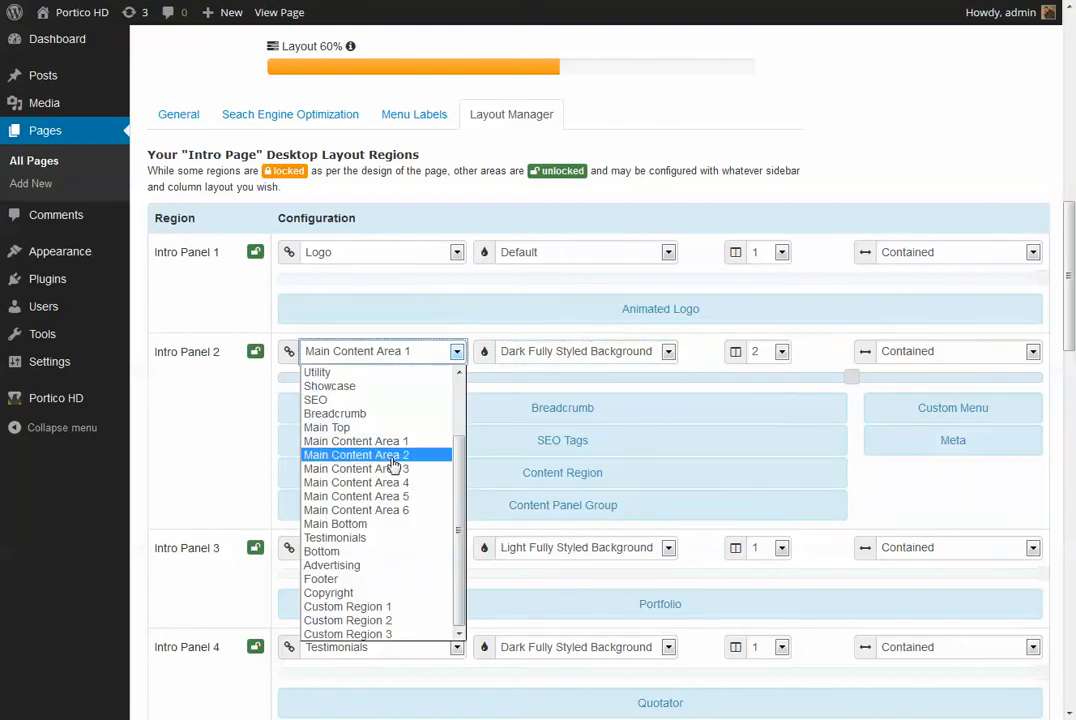
click(376, 620)
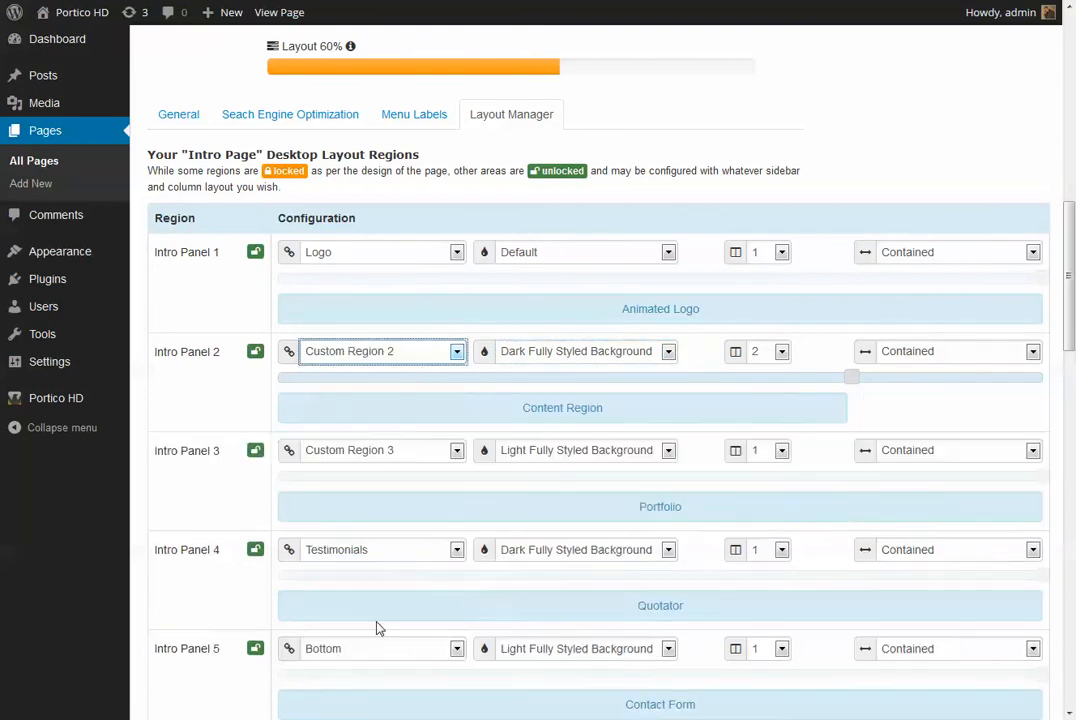
click(769, 356)
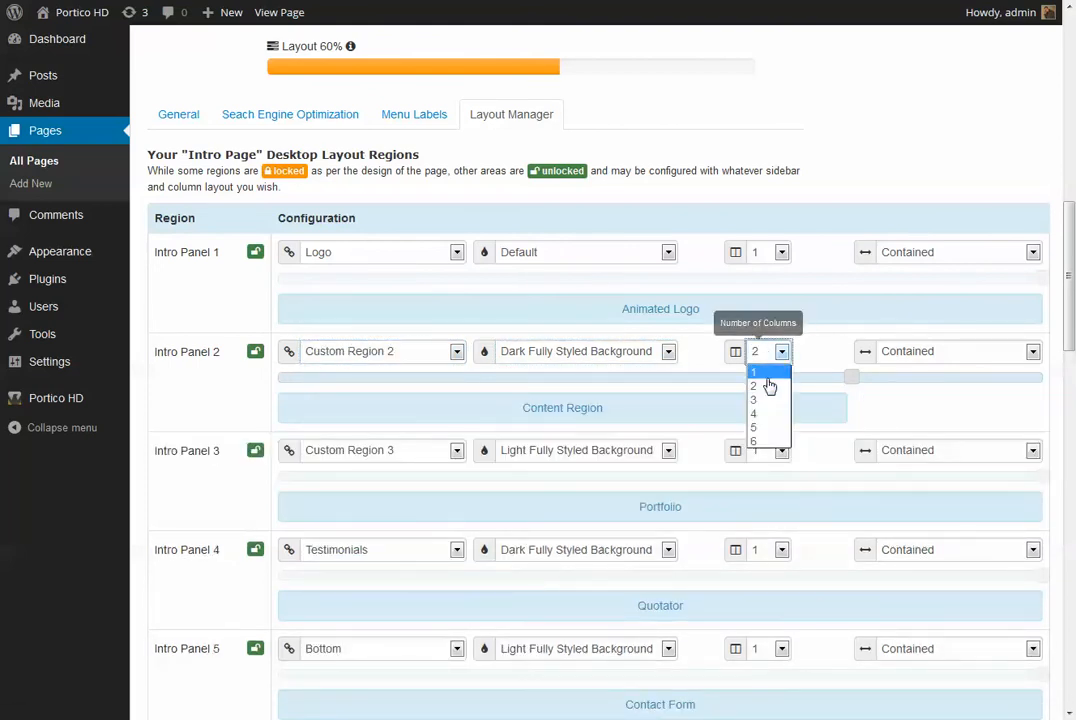
click(768, 375)
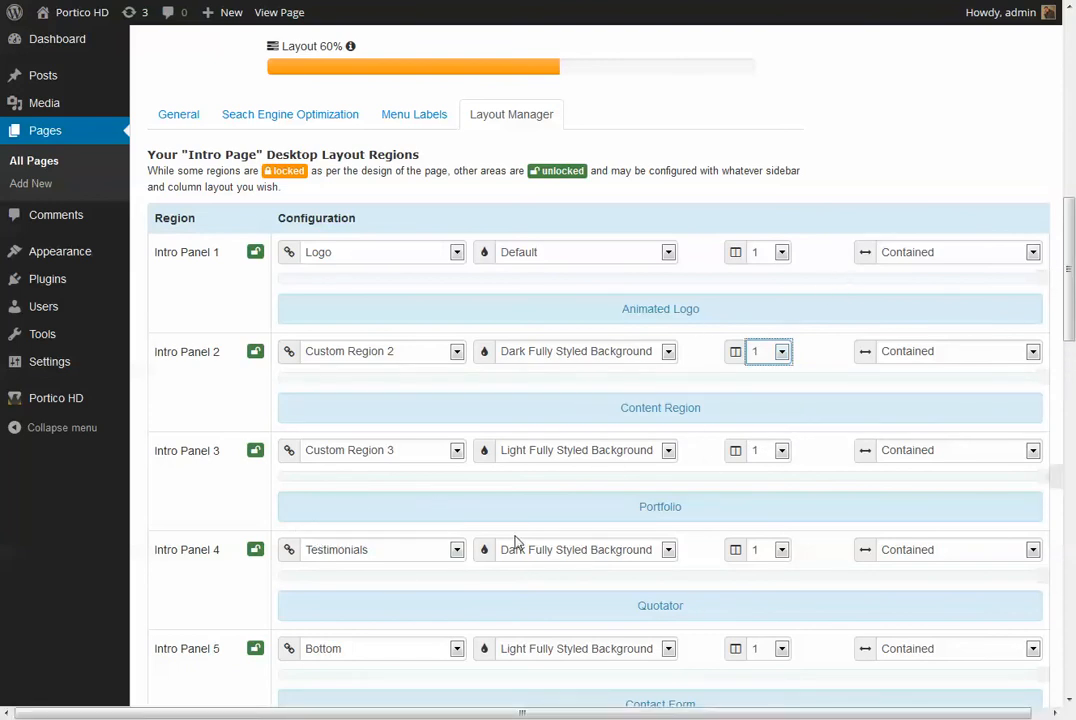
Review the Layout Manager's Intro panels, then the Top Curtain Menu label fields for panels 1 to 5 in the Menu Labels settings.
scroll(616, 448, down, 2)
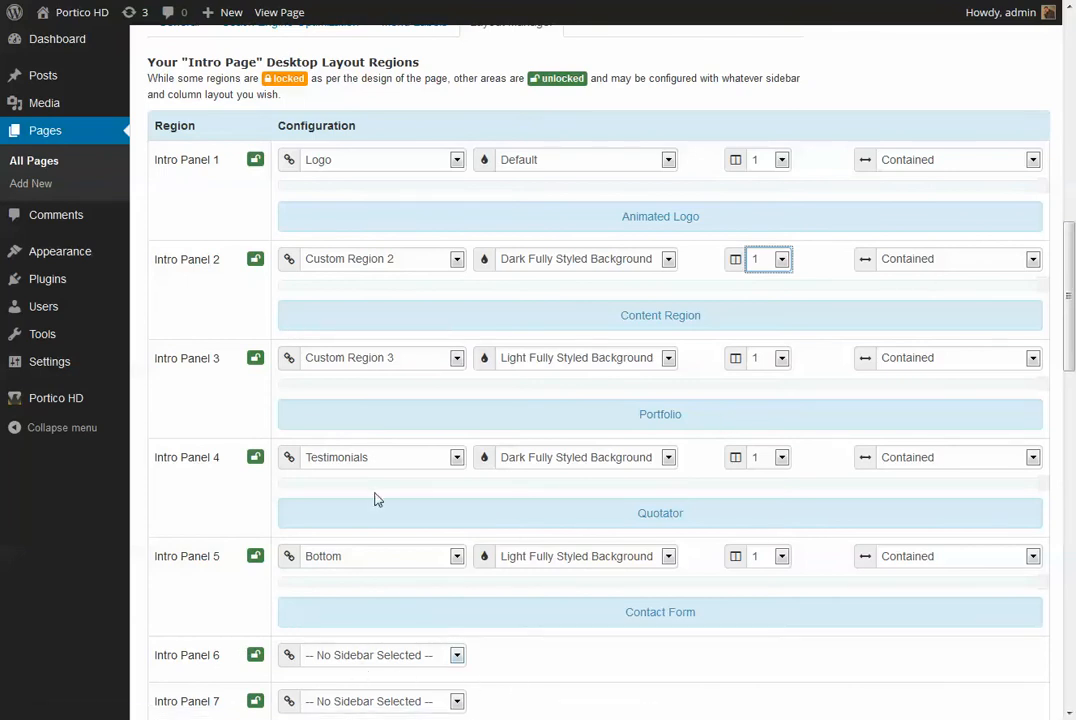
scroll(312, 480, up, 4)
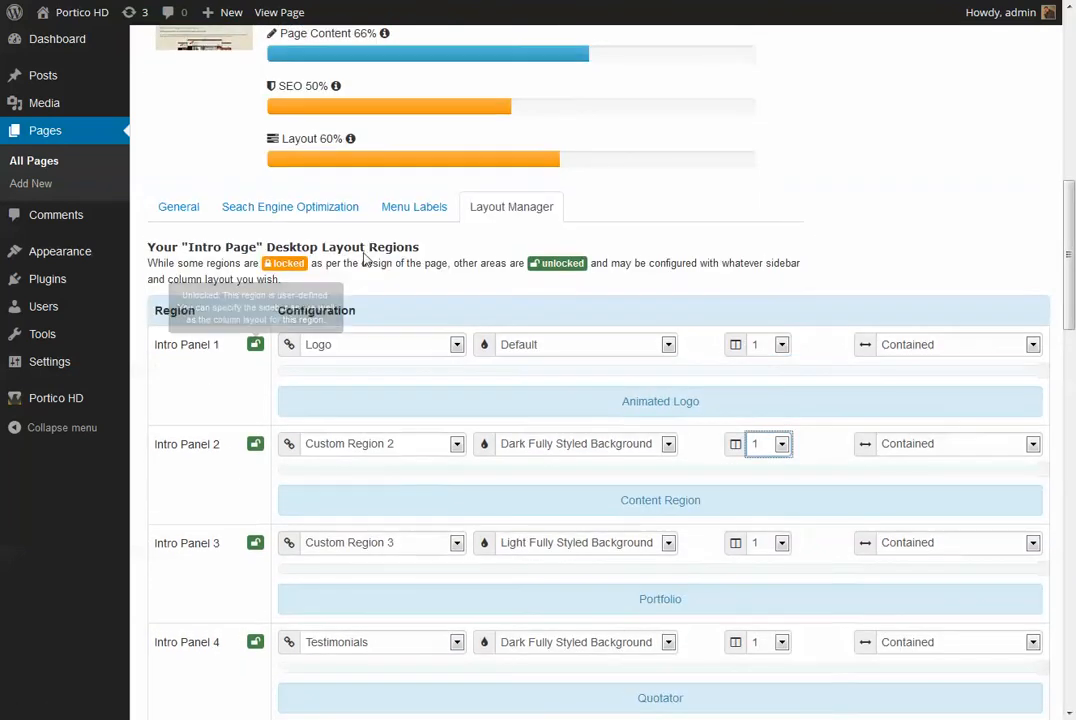
click(411, 212)
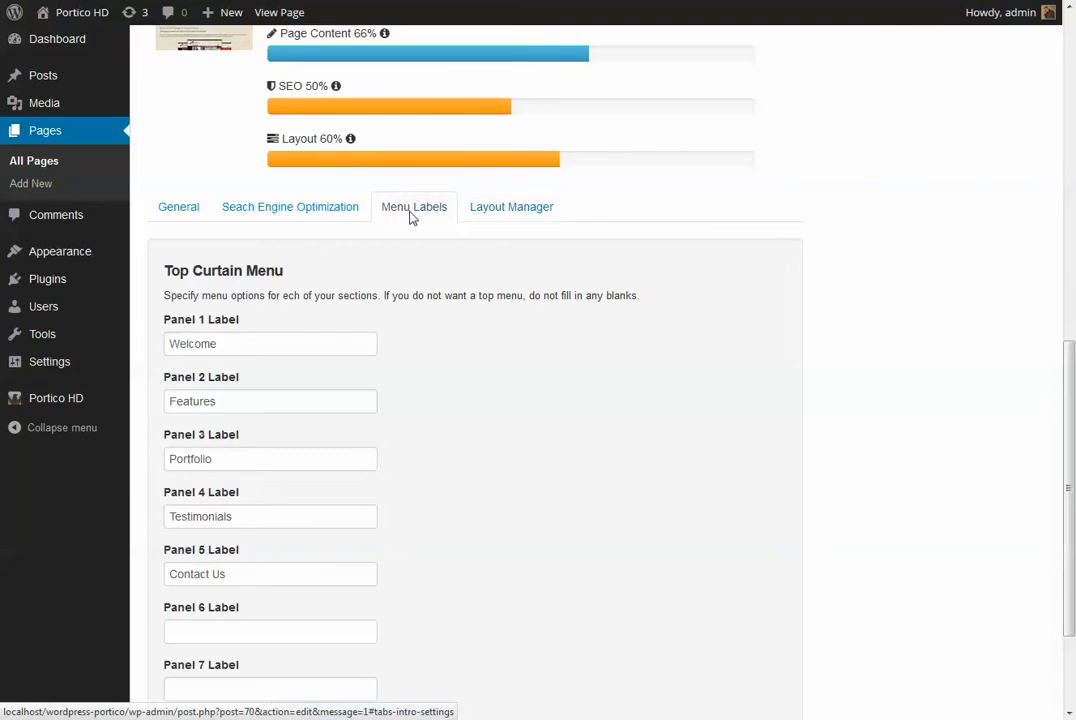
click(243, 346)
click(242, 404)
click(257, 458)
click(271, 517)
click(283, 584)
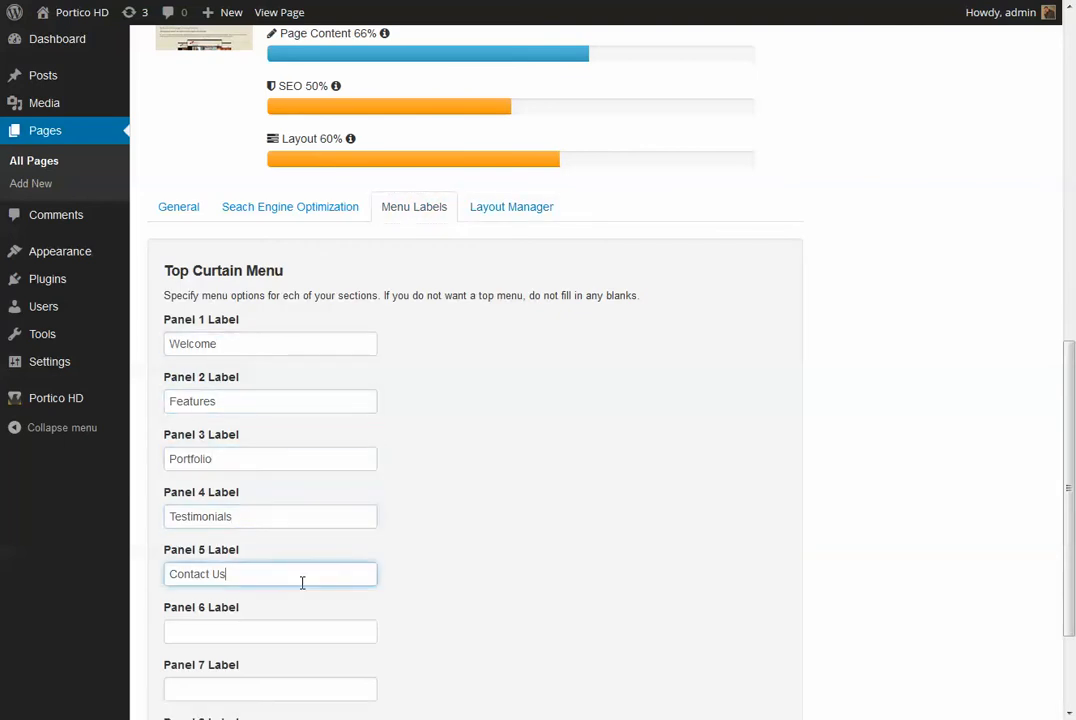
Change the Panel 1 menu label to "Welcome!" and update the page.
click(236, 343)
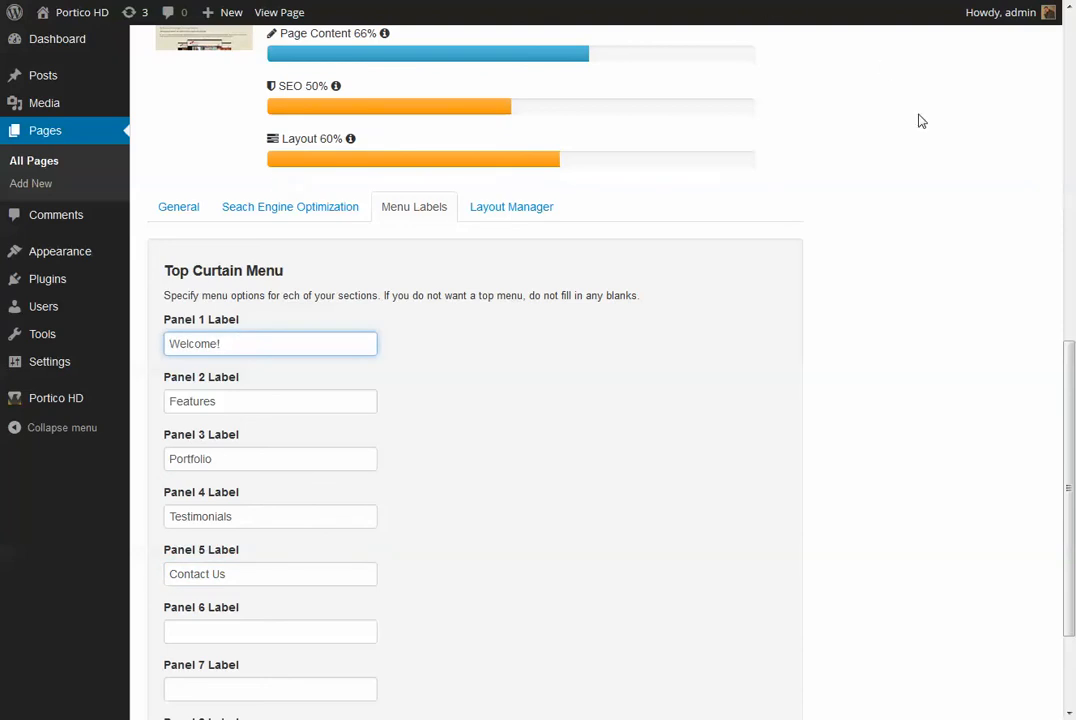
click(1018, 210)
scroll(1015, 208, up, 5)
scroll(1008, 200, up, 3)
click(1005, 150)
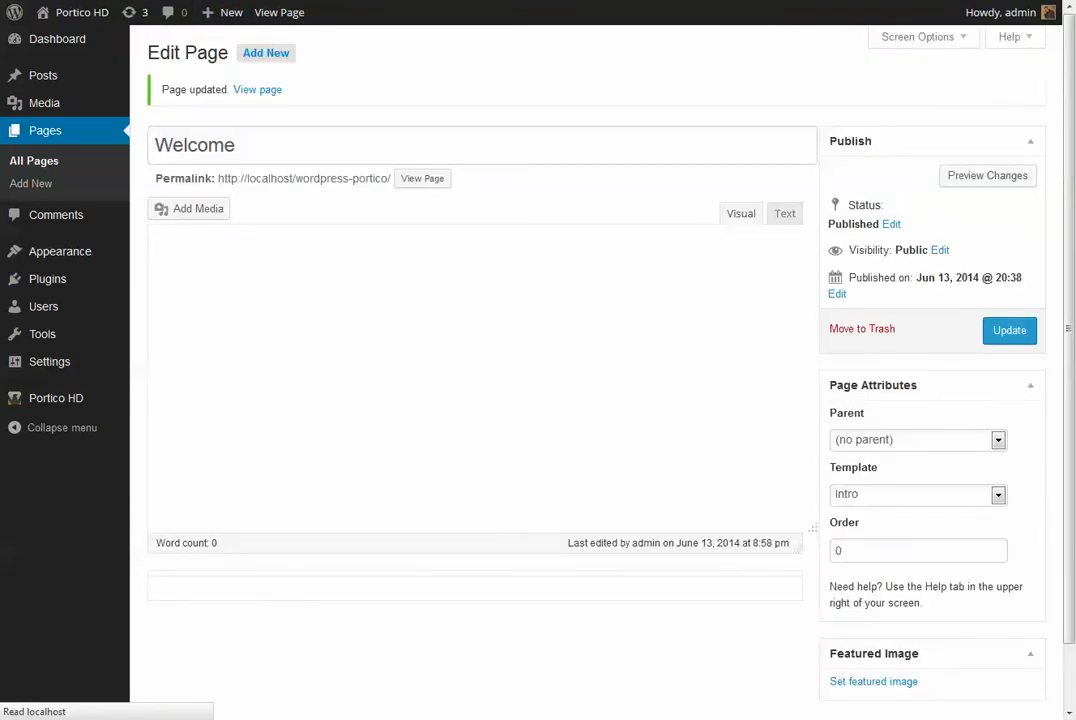
Reload the live page and visit its Welcome, Features, Portfolio, Testimonials and Contact Us sections through the curtain menu.
key(ctrl+Tab)
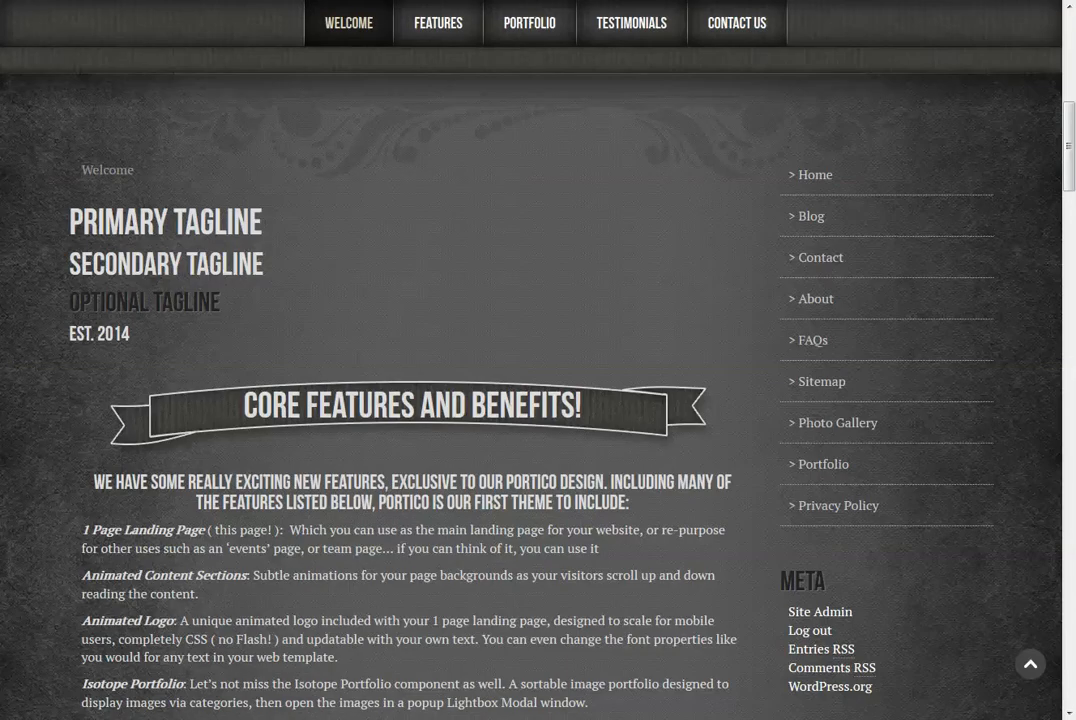
key(F5)
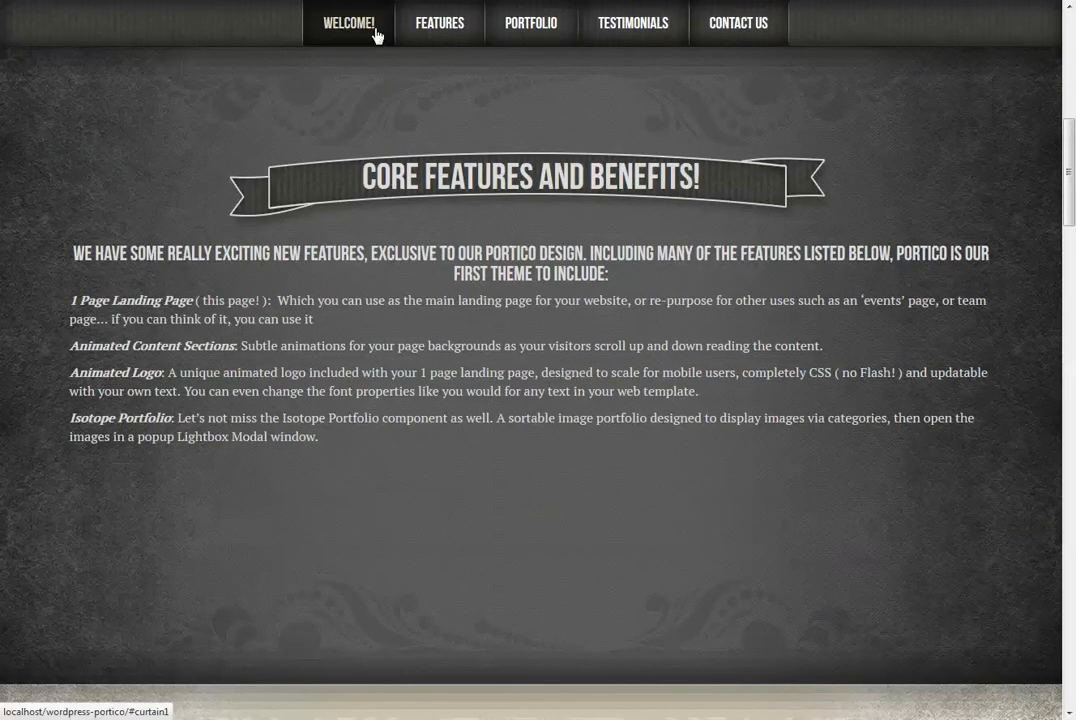
click(314, 34)
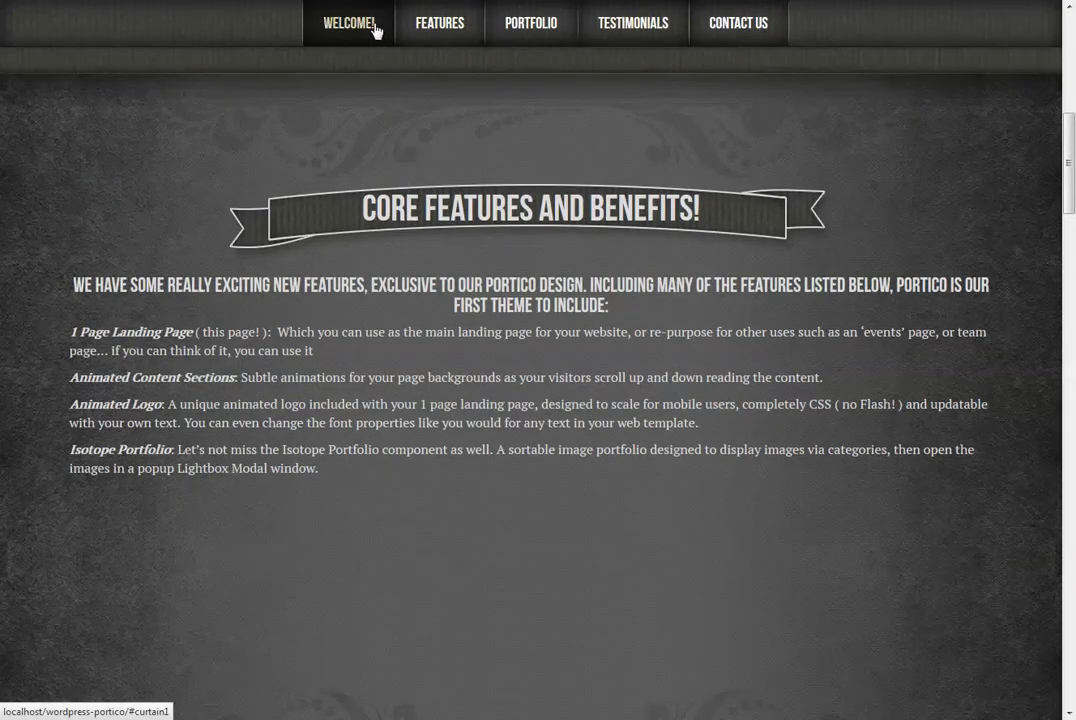
click(442, 23)
click(338, 24)
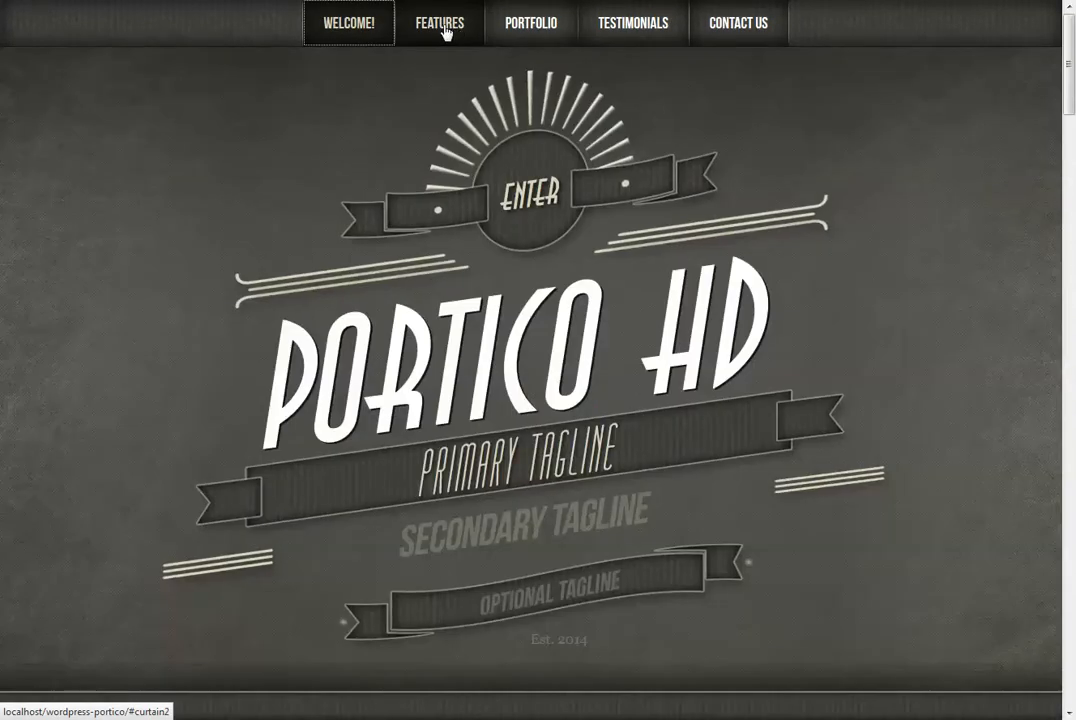
click(445, 28)
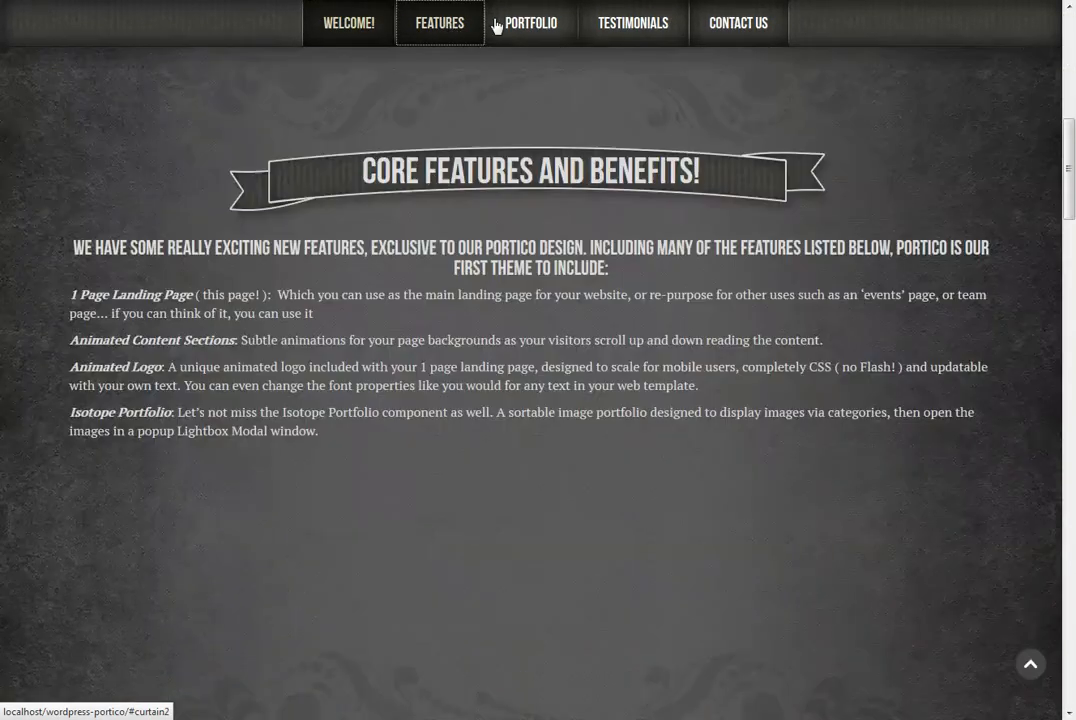
click(533, 26)
click(610, 32)
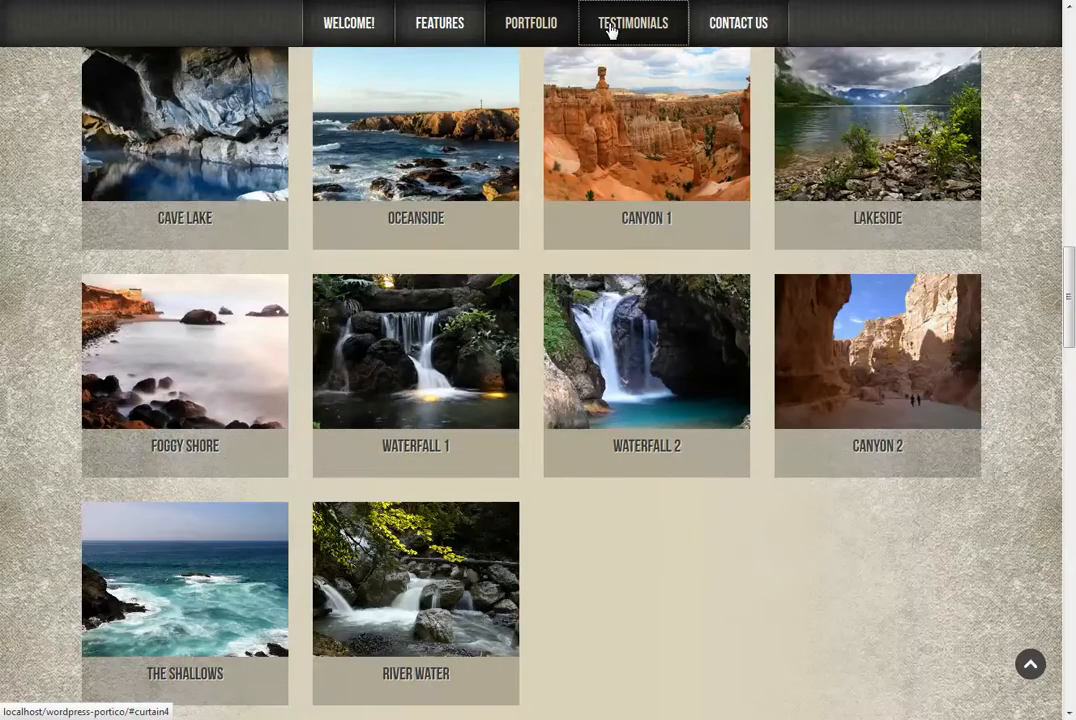
click(728, 33)
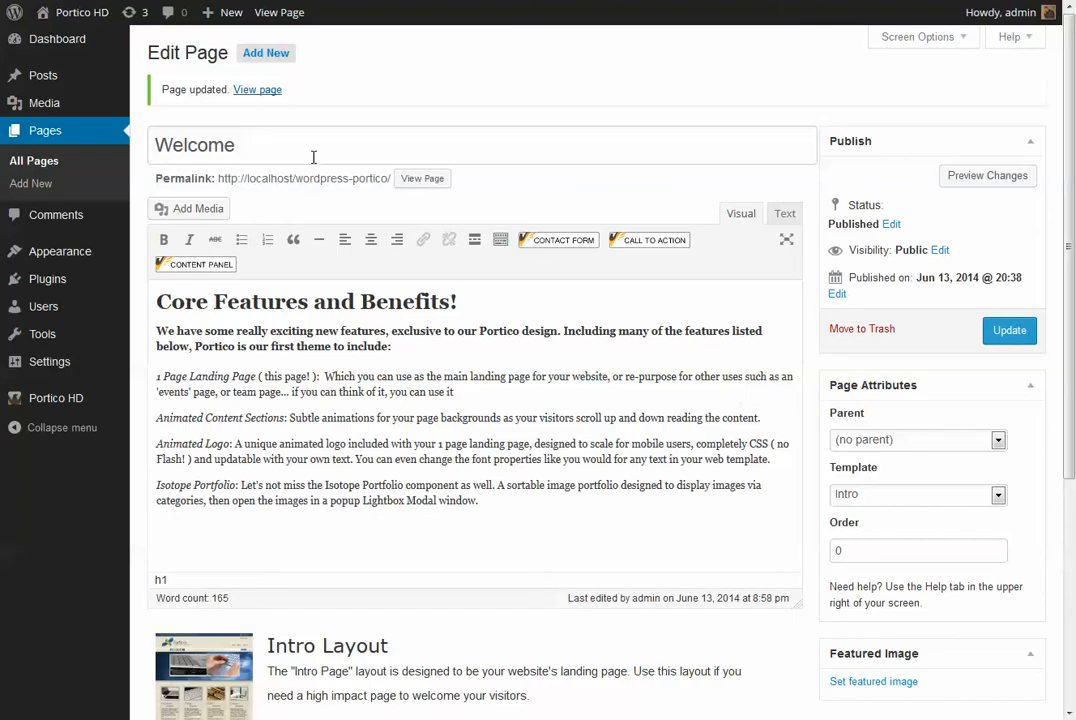
Go to the theme's widget management and expand the Animated Logo widget in the Logo area.
scroll(763, 547, down, 3)
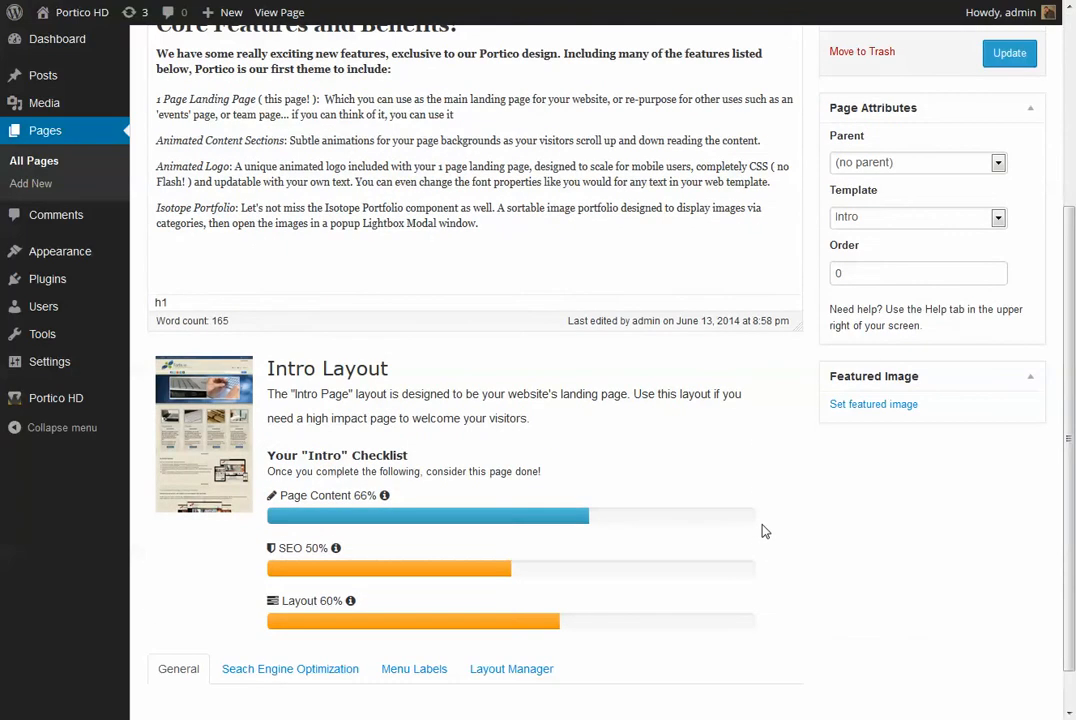
scroll(763, 529, up, 5)
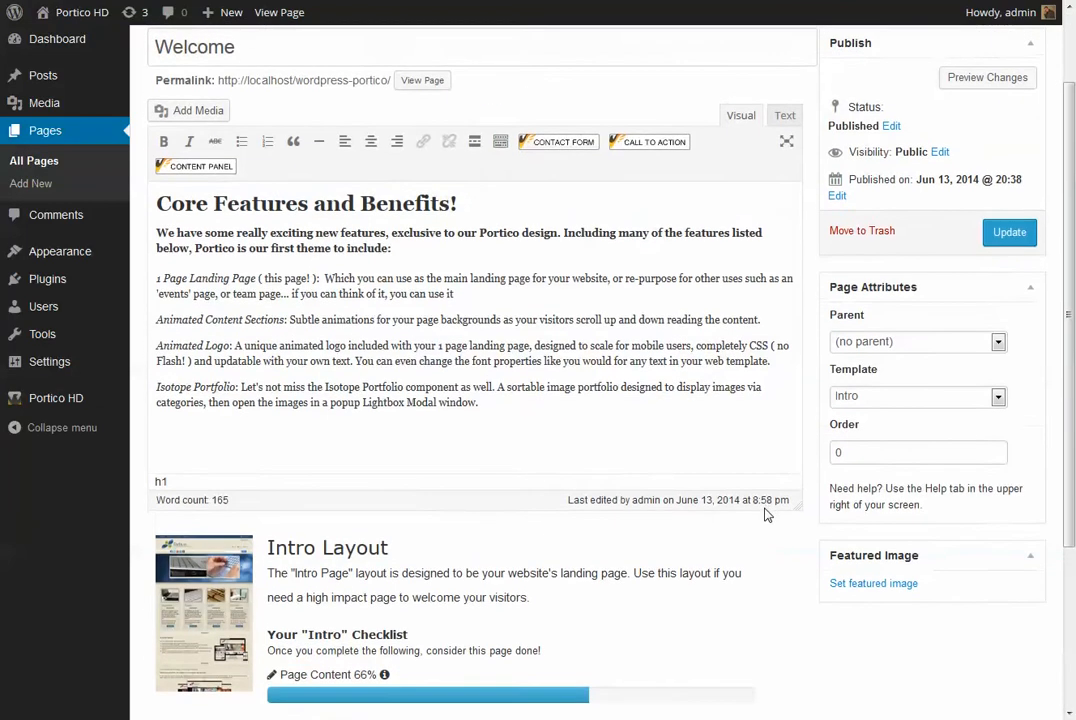
mouse_move(55, 253)
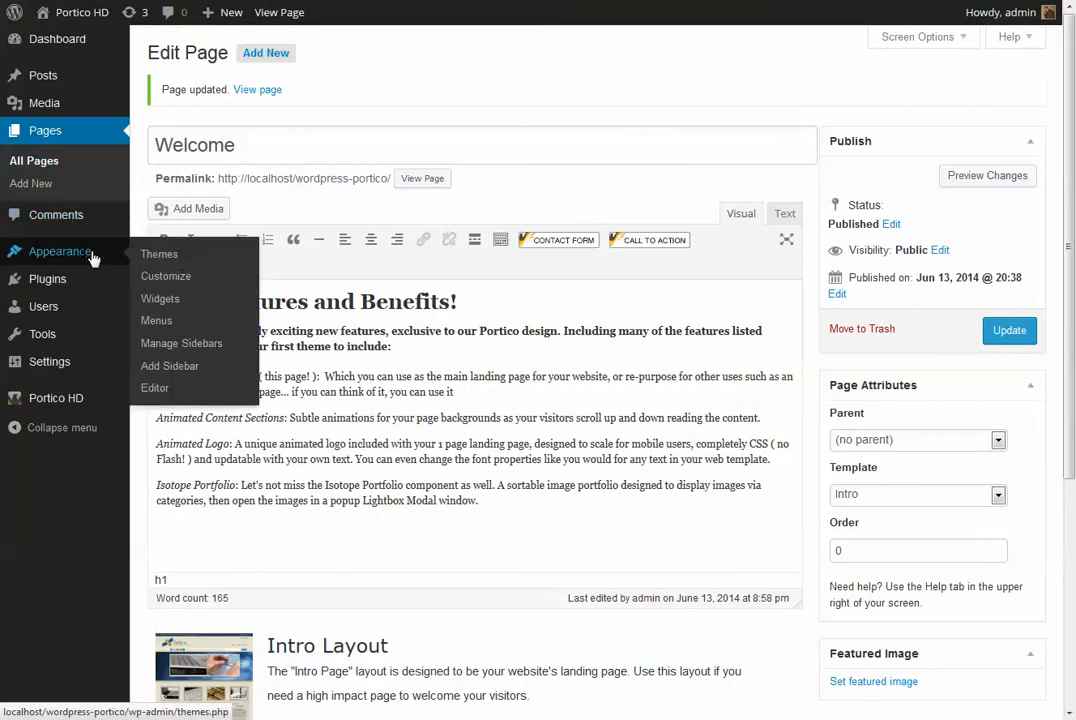
click(165, 345)
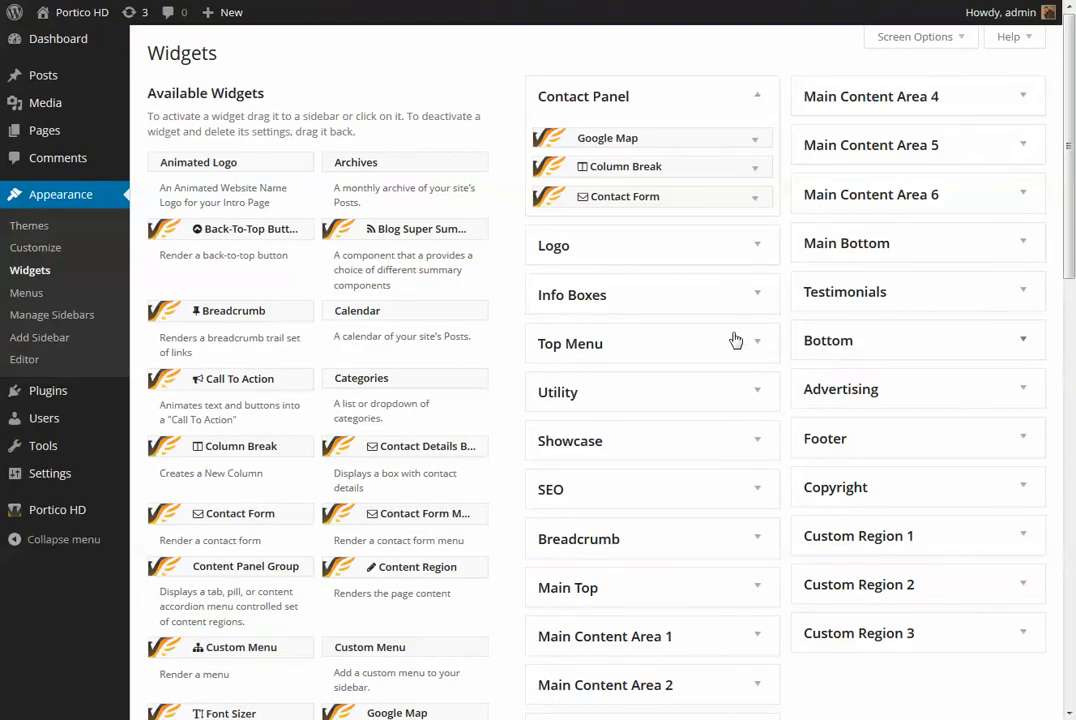
click(758, 246)
click(757, 289)
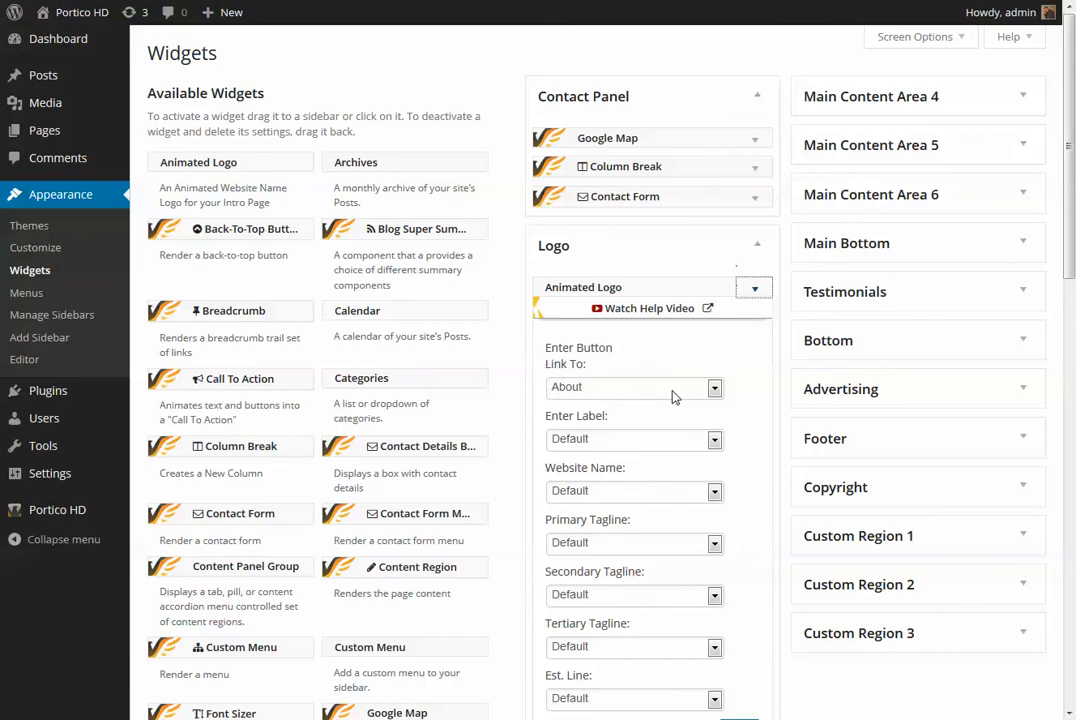
Set the Animated Logo's Enter button link to Home and its Enter Label to Disabled, save, and check the live Welcome panel.
click(588, 393)
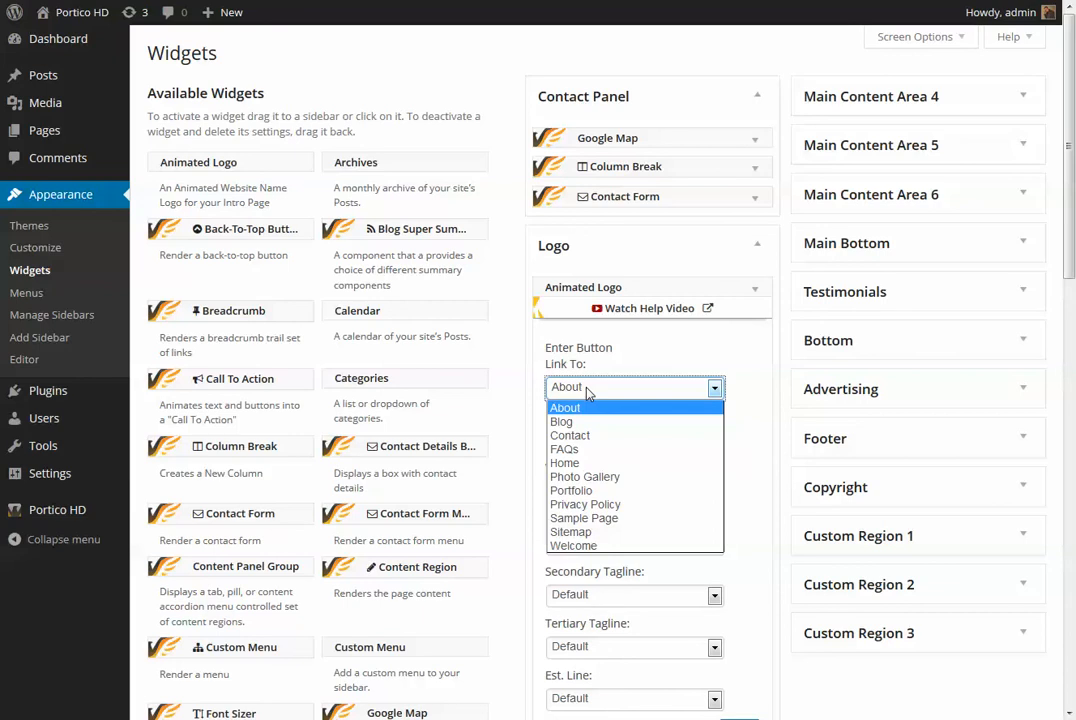
click(585, 466)
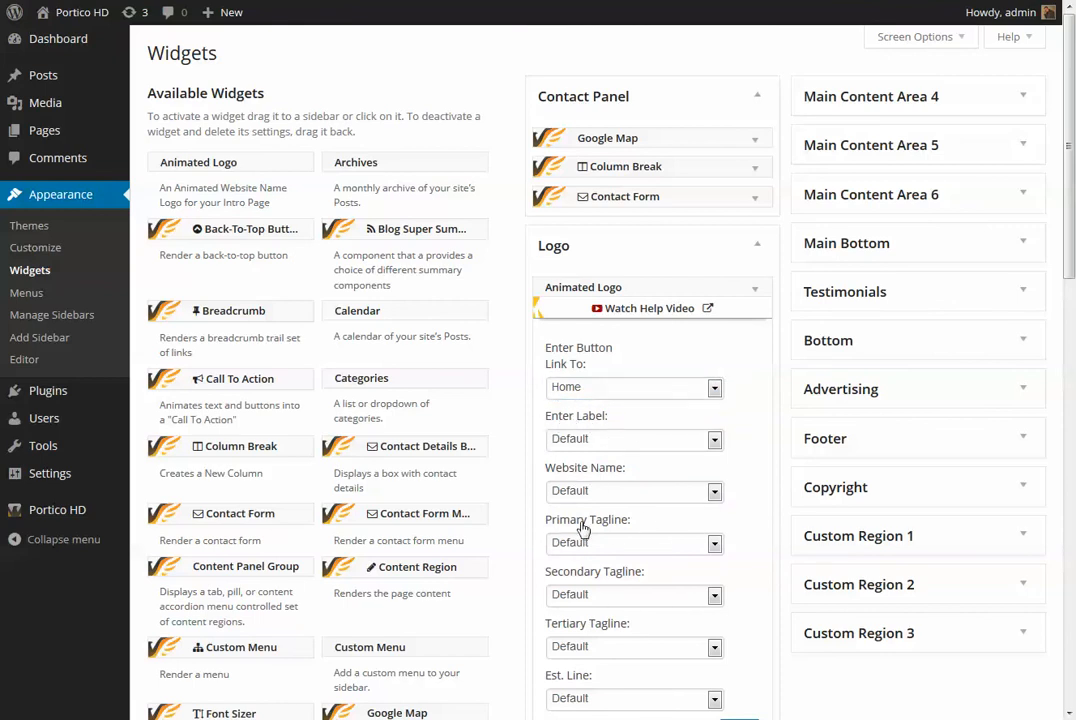
scroll(694, 590, down, 1)
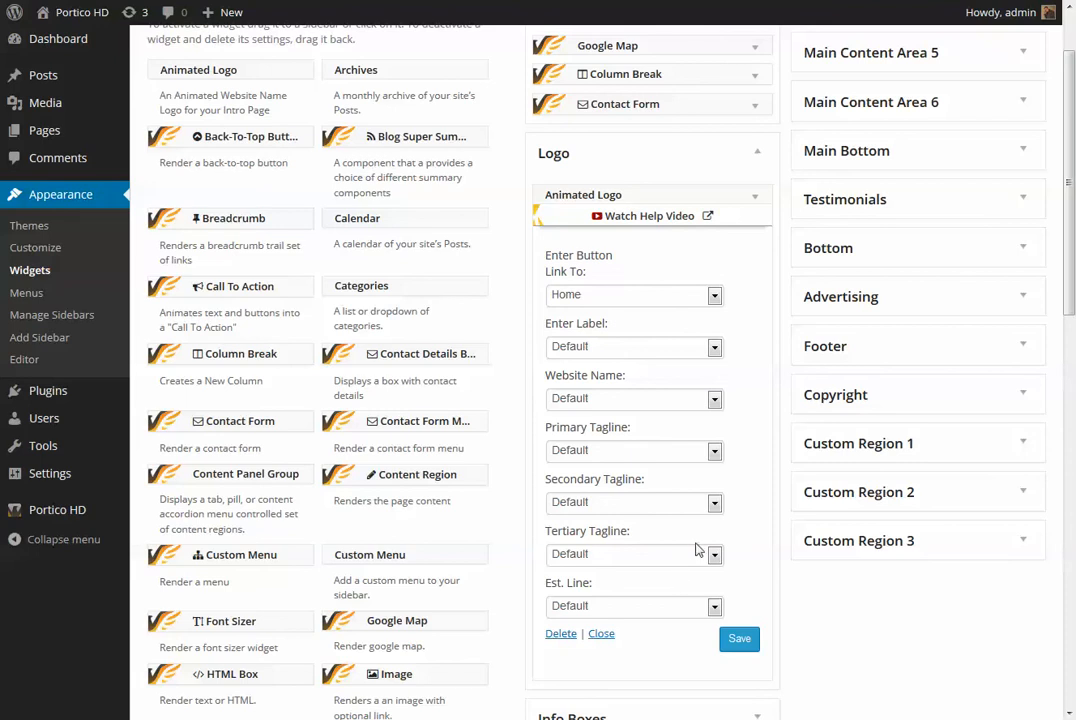
click(665, 346)
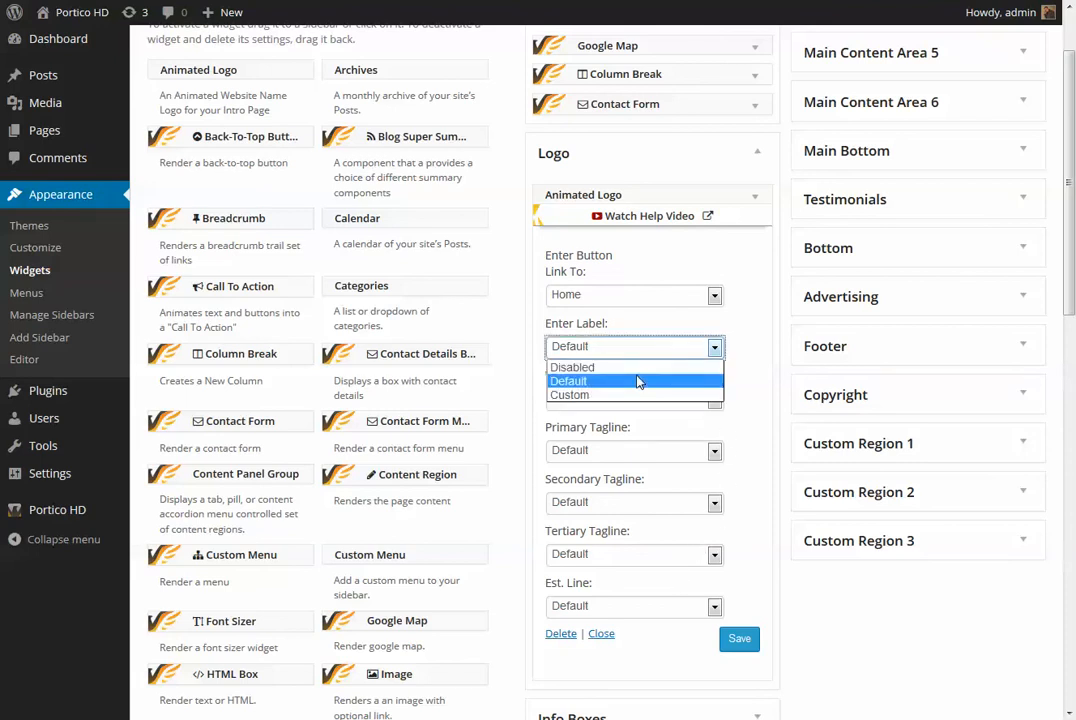
click(636, 368)
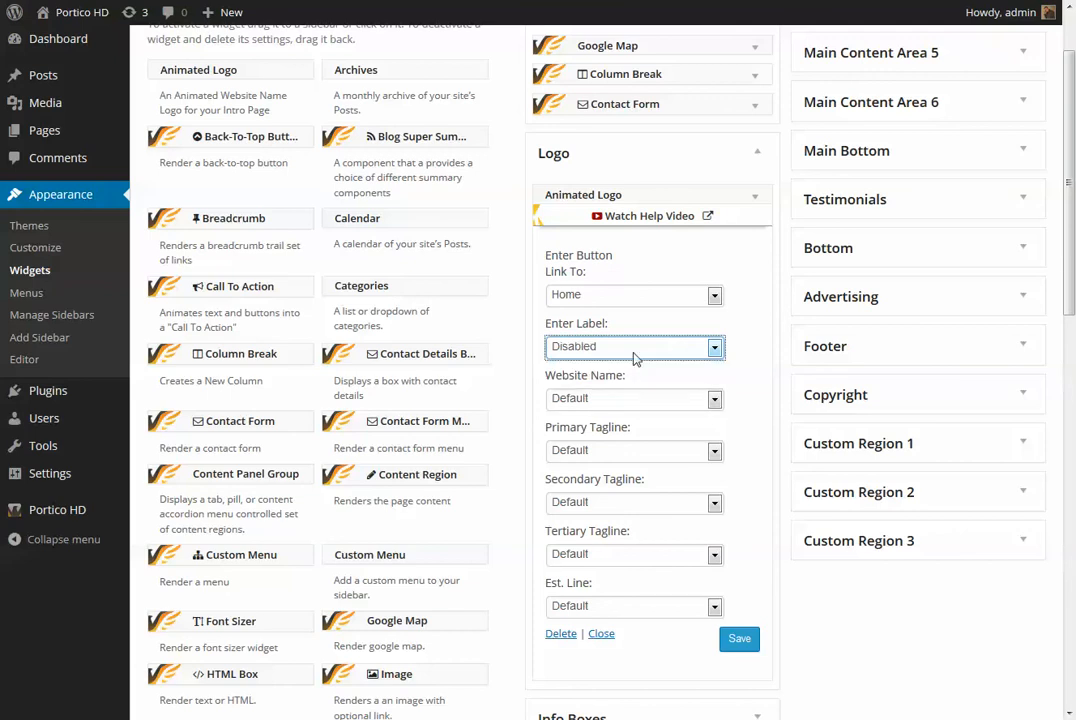
click(739, 645)
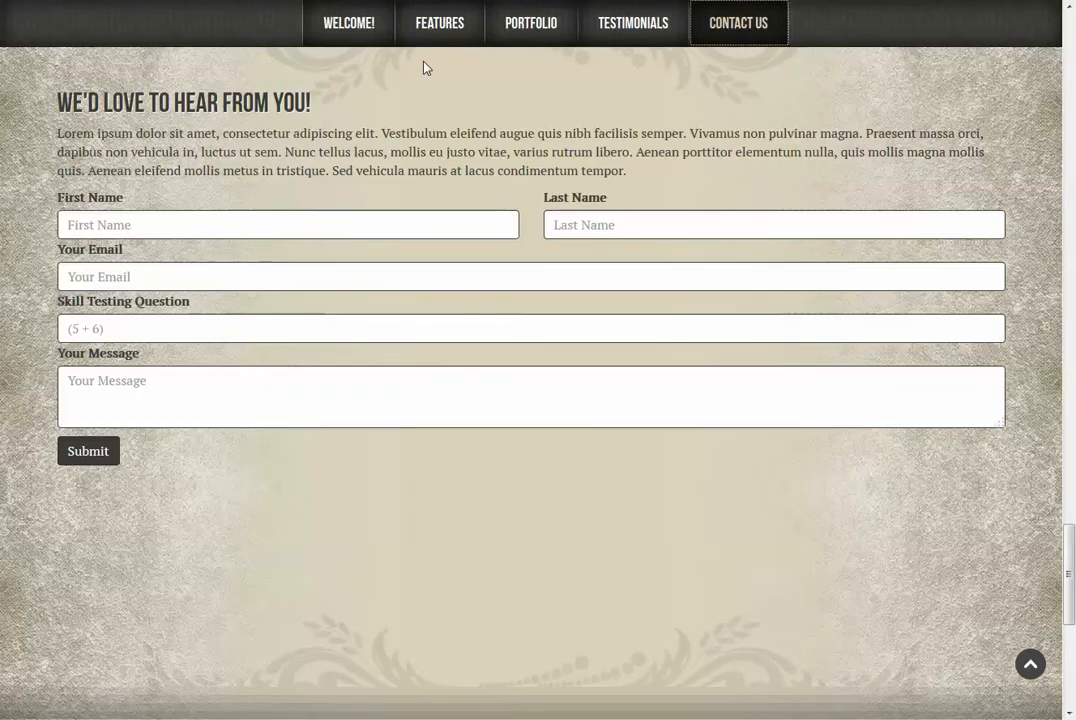
click(372, 24)
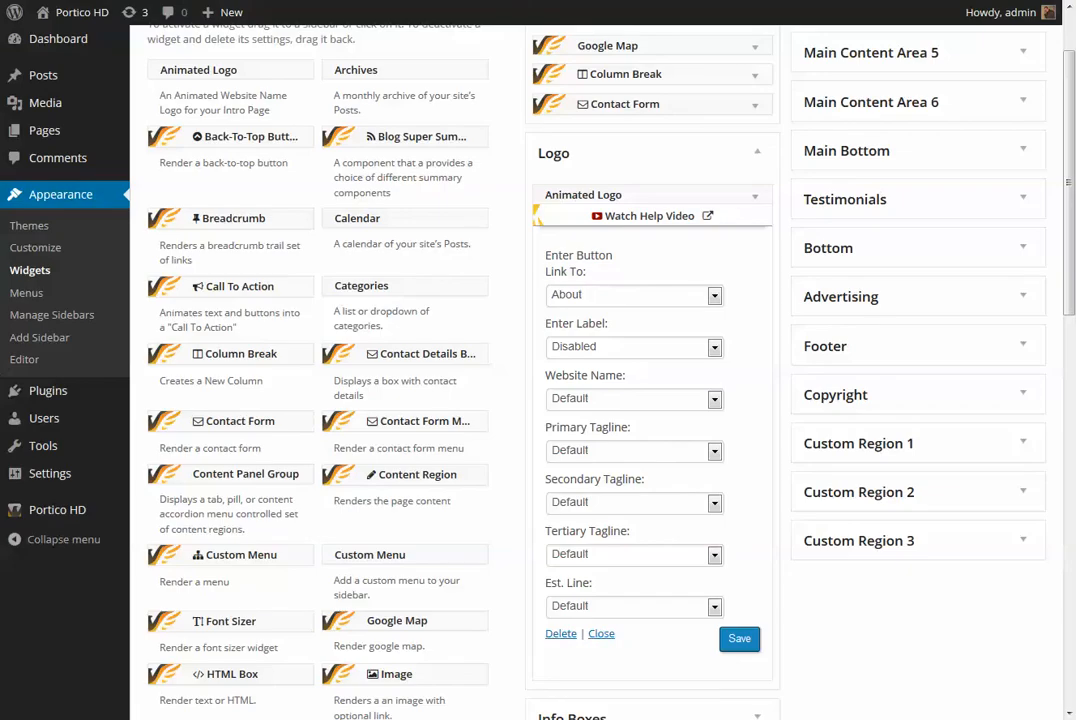
Set the Animated Logo's Enter Label to Custom with the text "Go!" and save the widget.
click(628, 346)
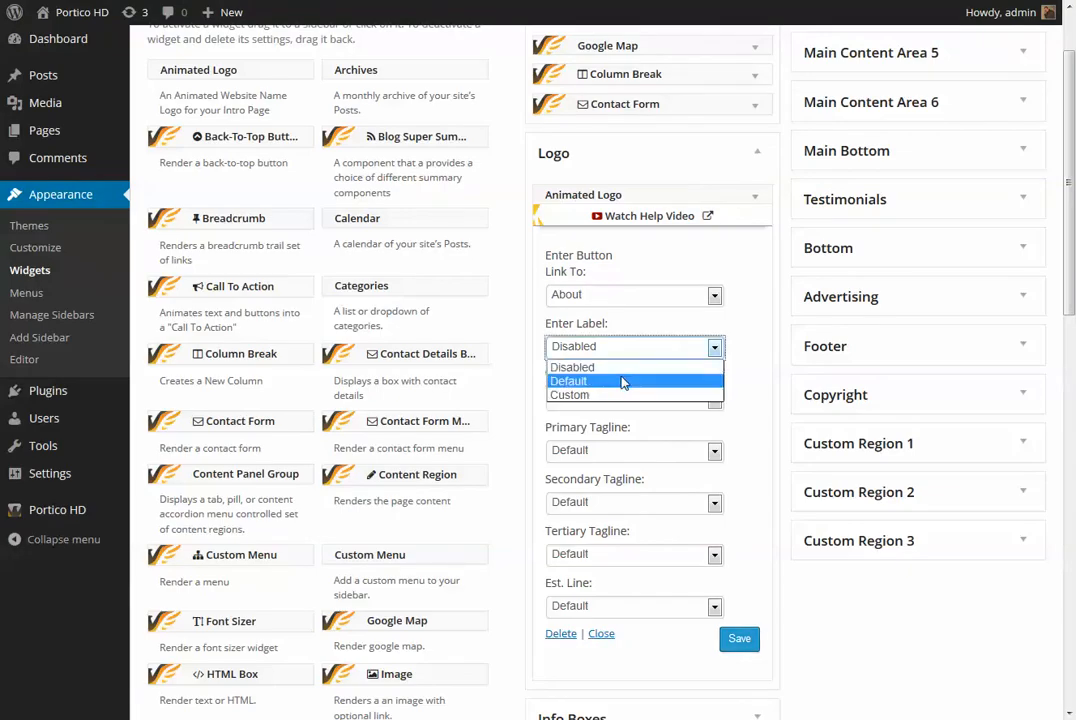
click(580, 395)
click(610, 374)
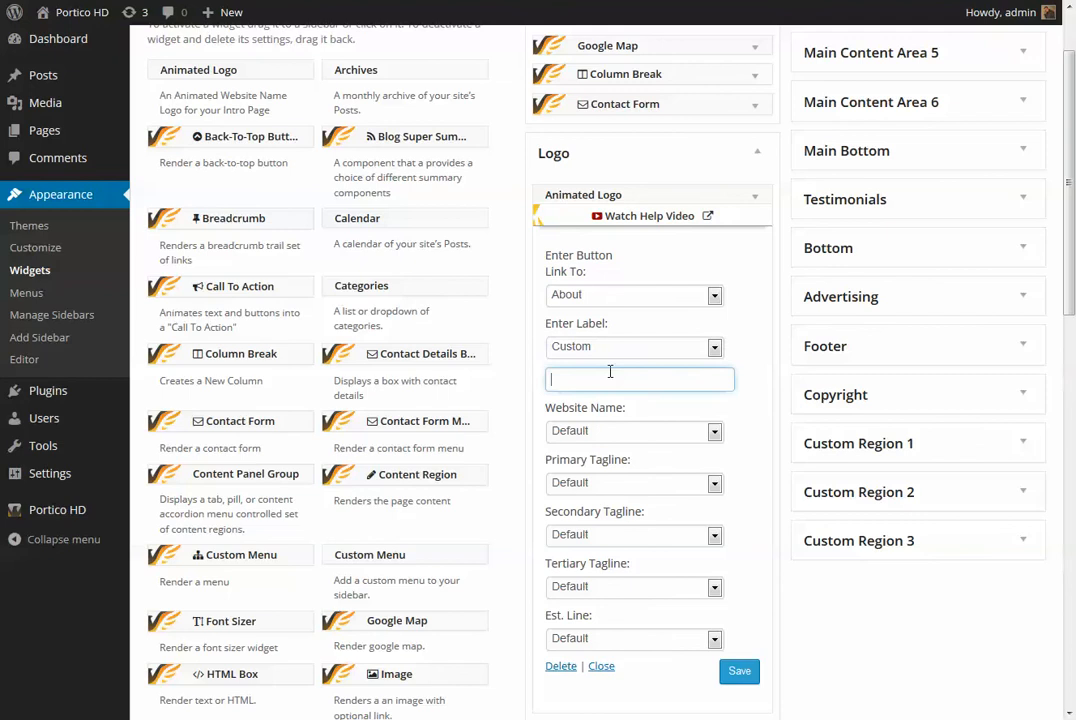
text(Go!)
click(735, 673)
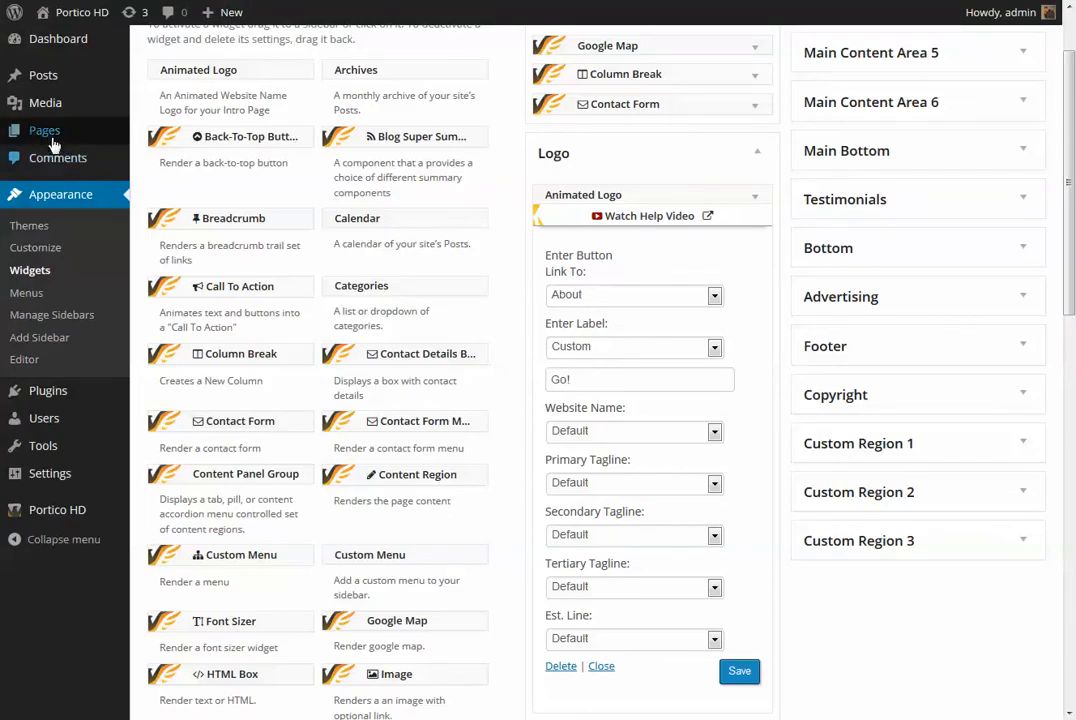
Open the Welcome page for editing from the list of all pages.
mouse_move(60, 130)
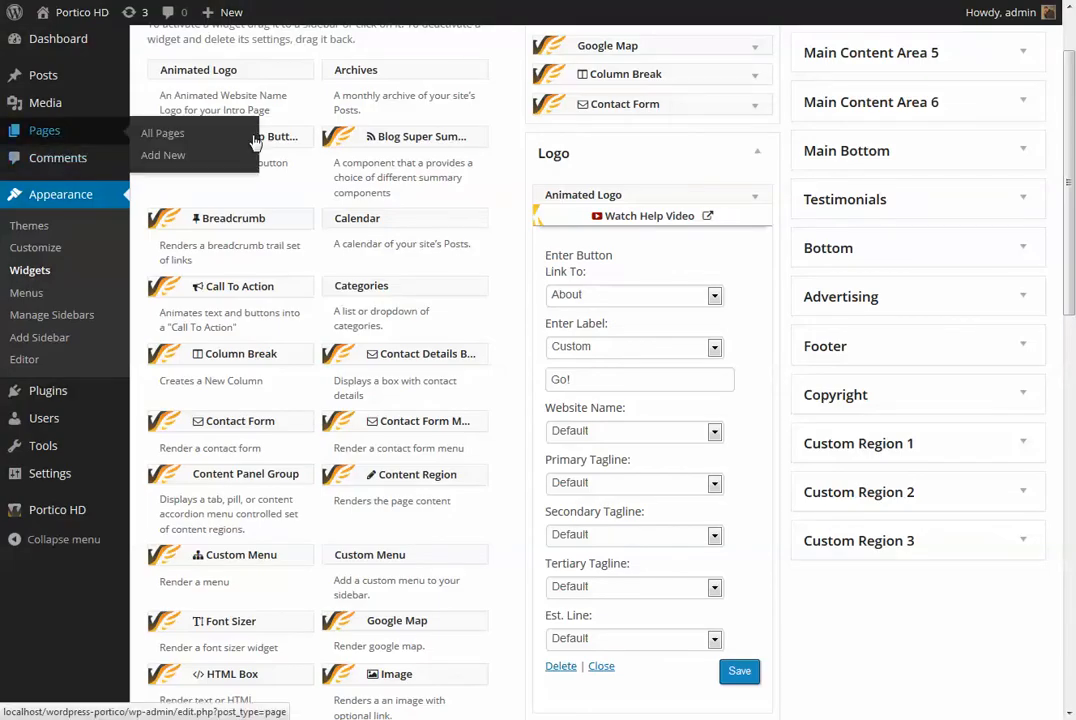
click(170, 134)
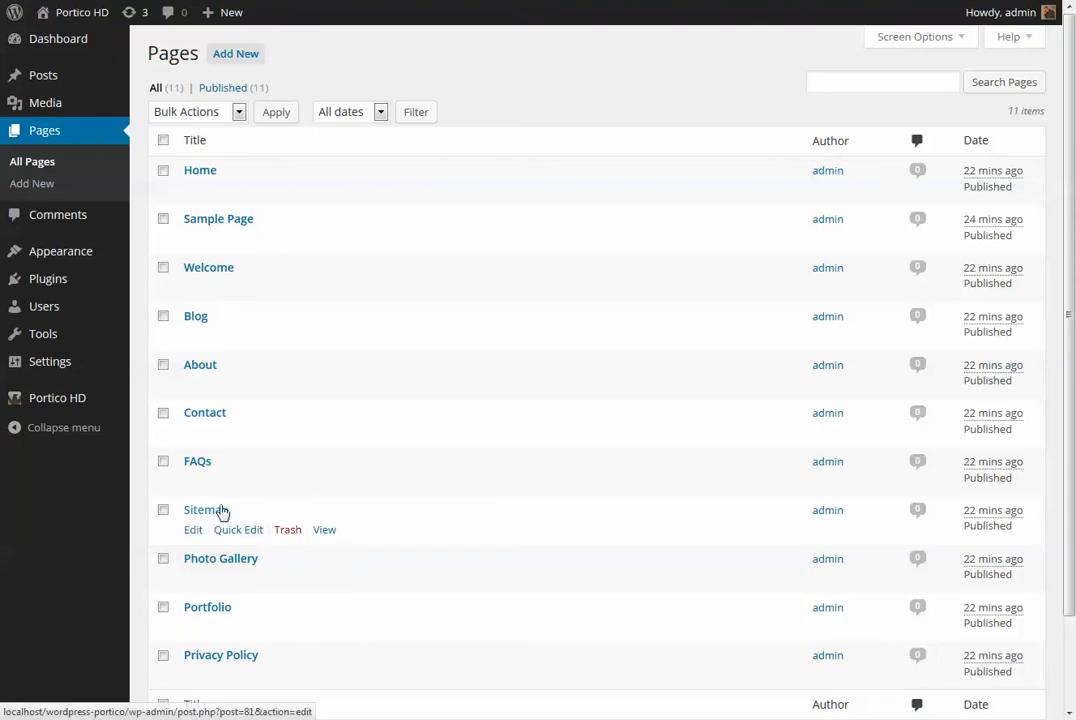
click(193, 290)
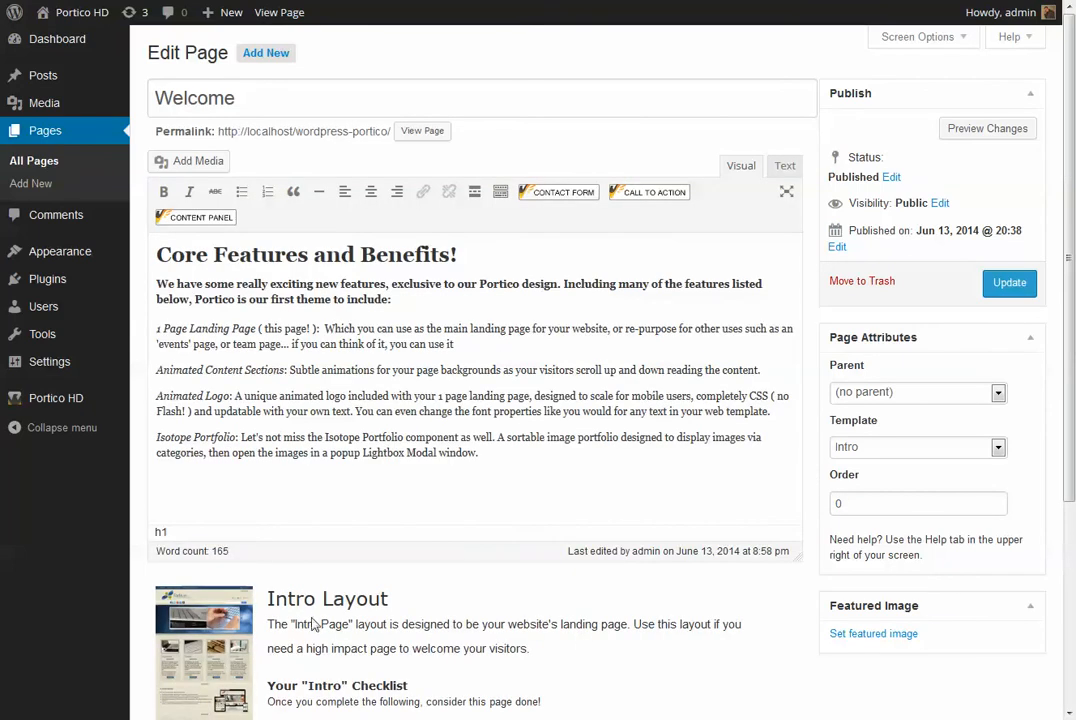
Examine the Welcome page's On-Page Header Tags, H1 to H4, in its search engine optimization settings.
scroll(316, 621, down, 5)
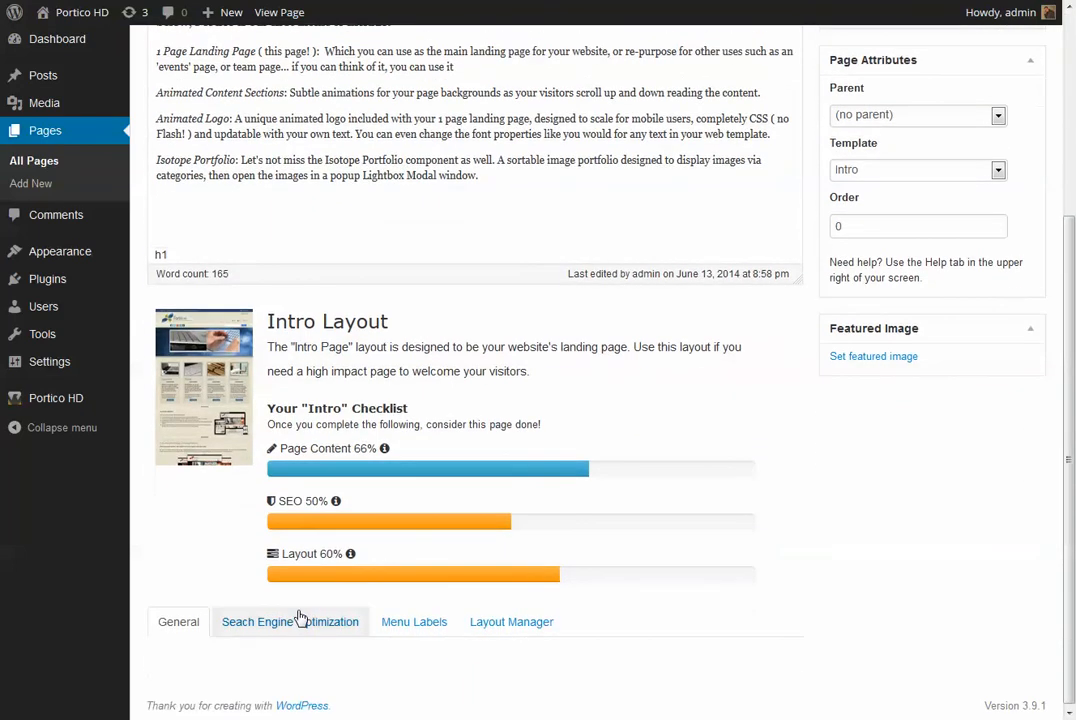
scroll(576, 497, down, 7)
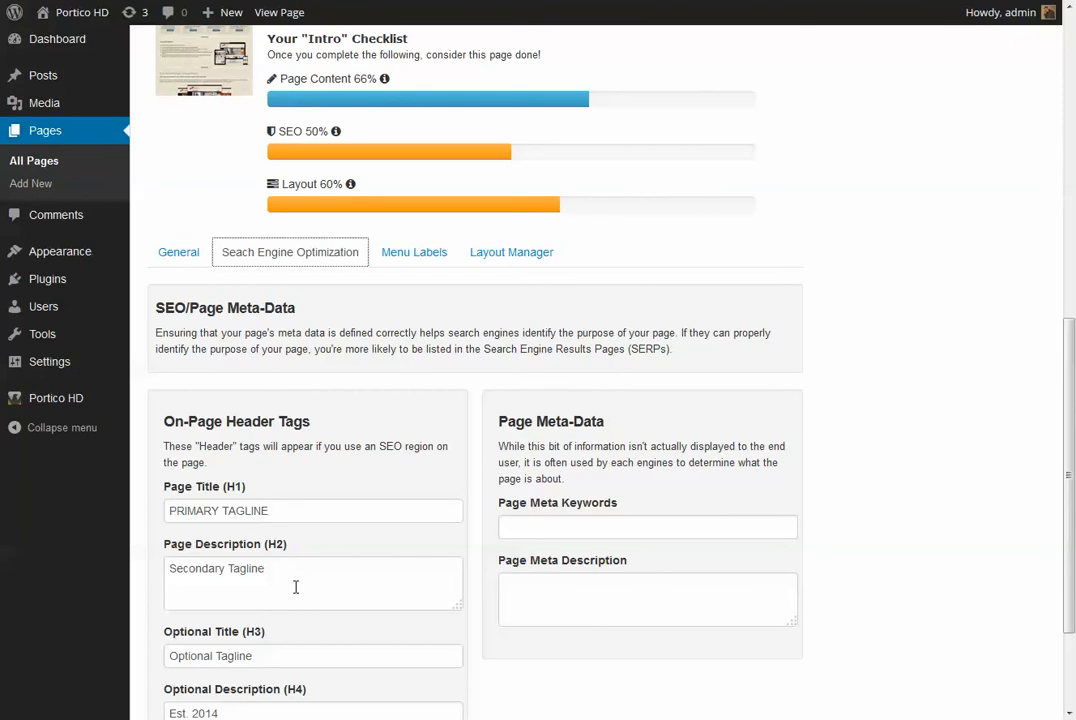
click(295, 587)
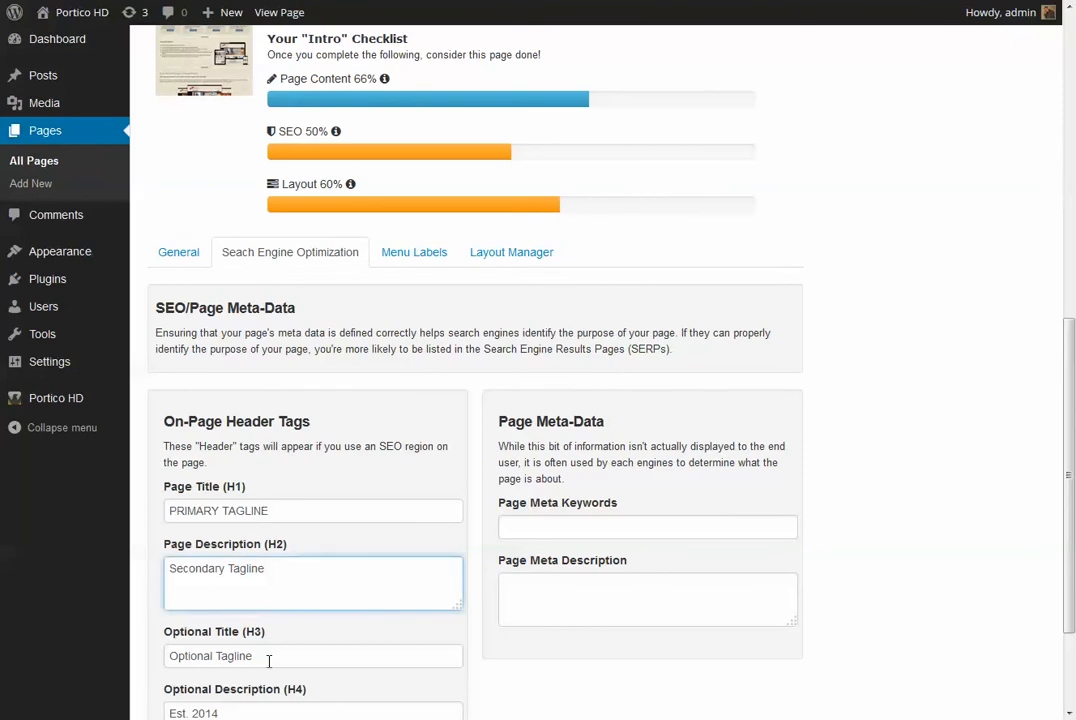
click(269, 661)
scroll(269, 661, down, 1)
click(242, 626)
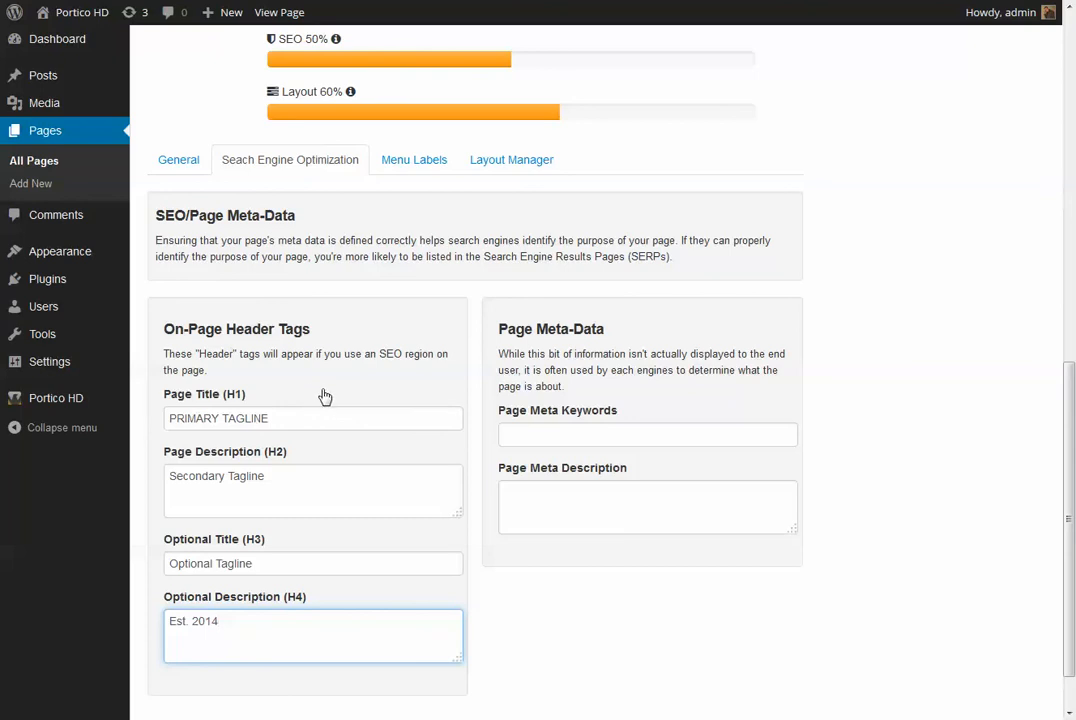
Review the Intro Panel region assignments in the Welcome page's Layout Manager.
scroll(318, 405, up, 1)
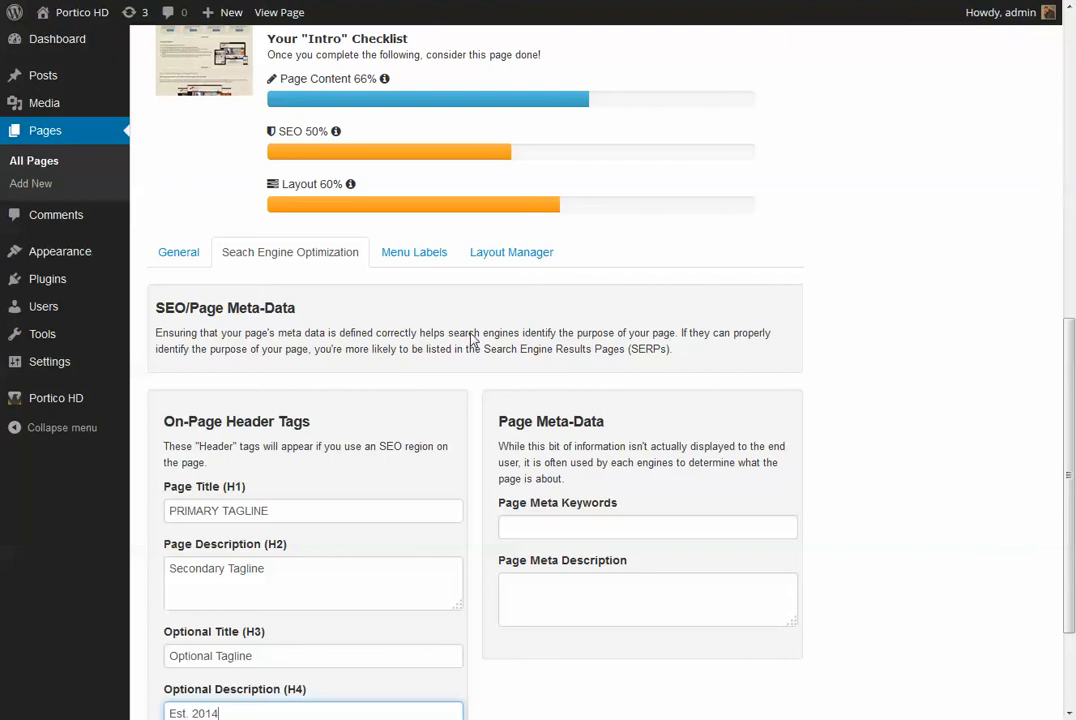
click(511, 254)
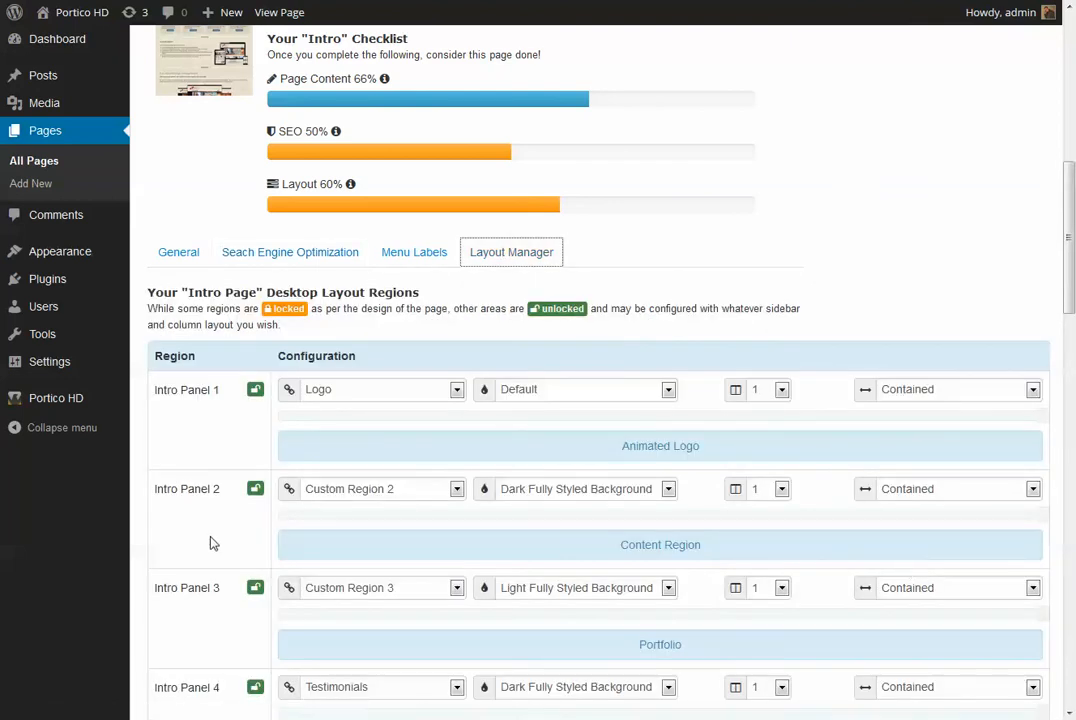
scroll(211, 542, down, 2)
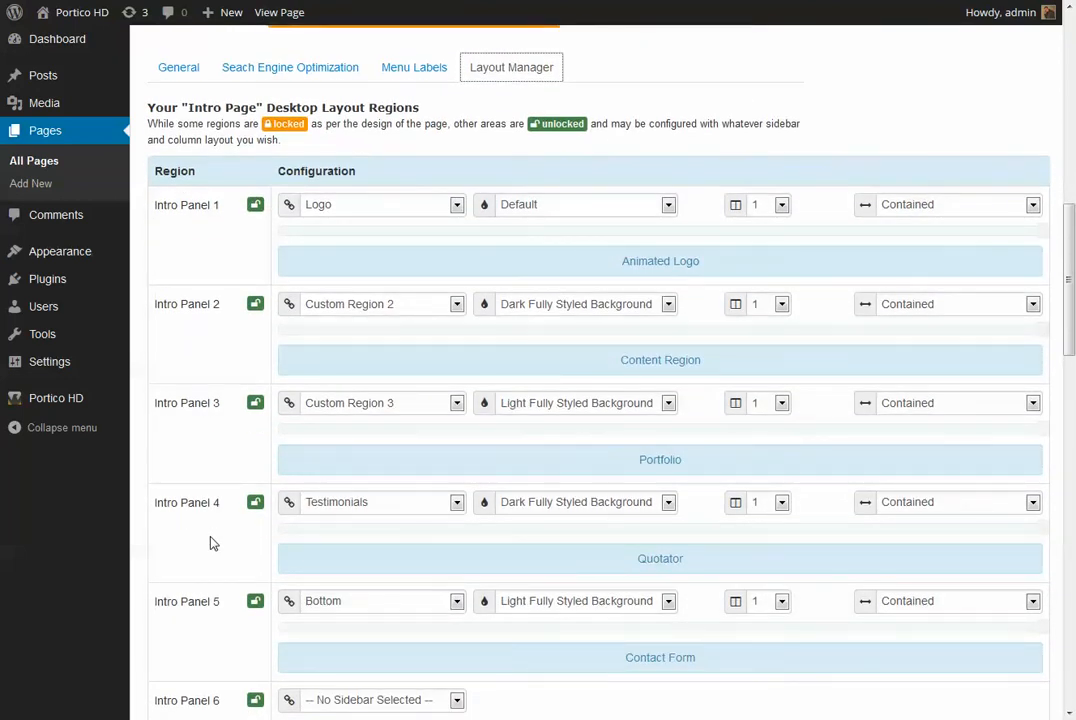
scroll(211, 542, down, 1)
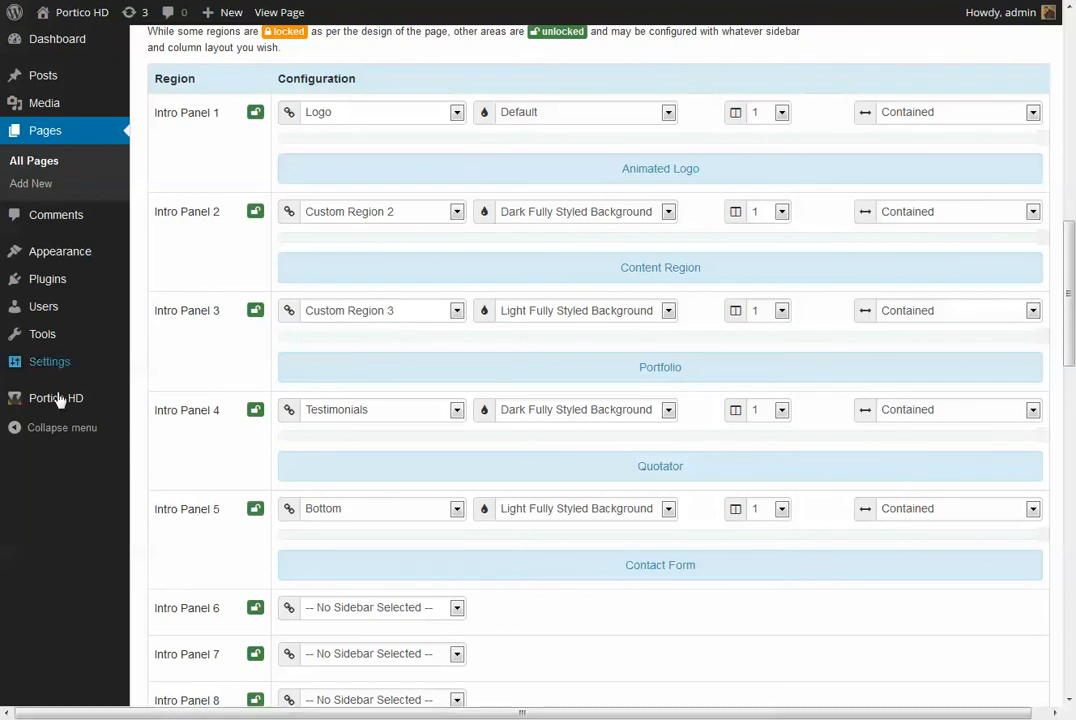
mouse_move(62, 403)
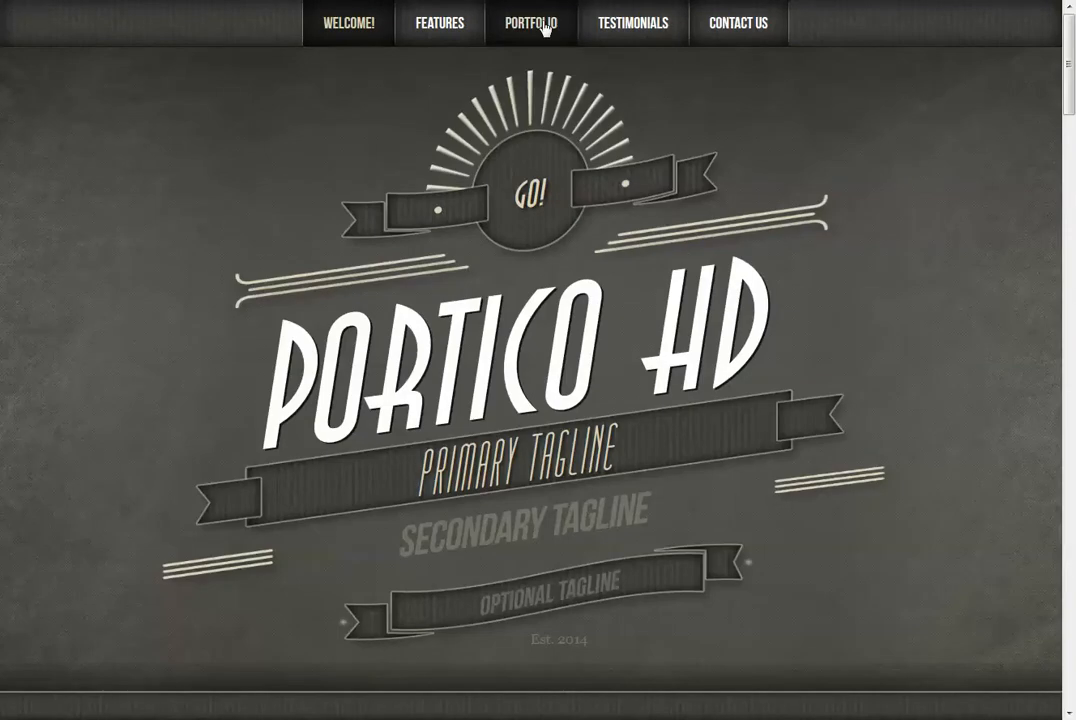
View the live Portfolio panel and try its Lake, Ocean, River, Water and scenic filters, ending with Show All.
click(545, 24)
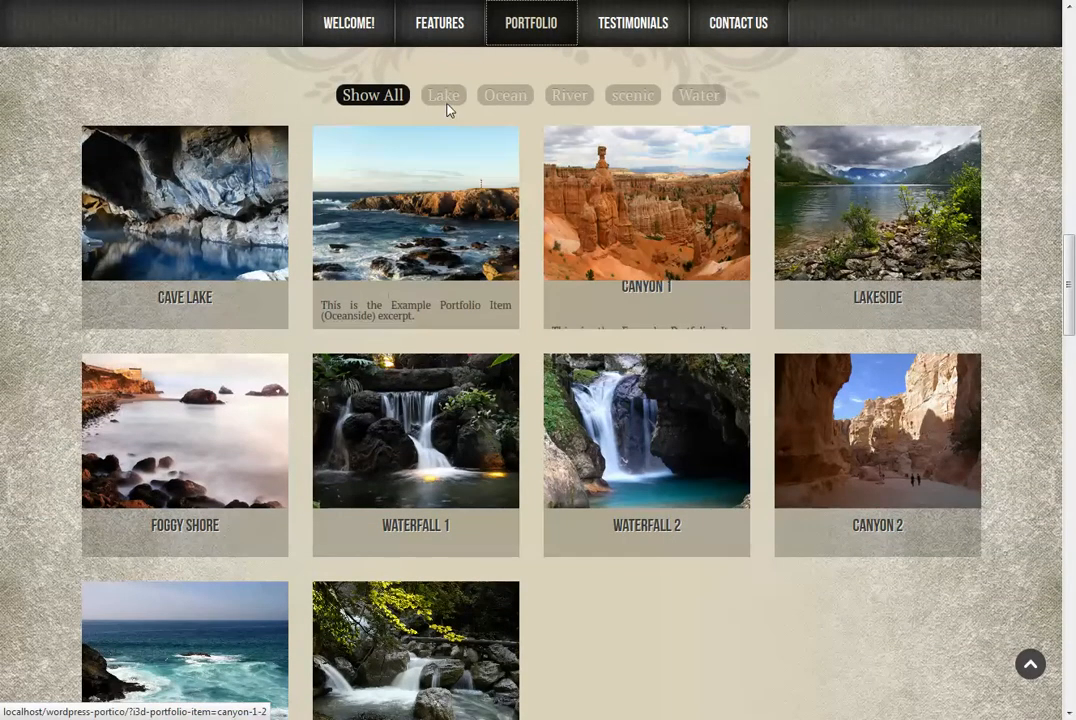
click(446, 97)
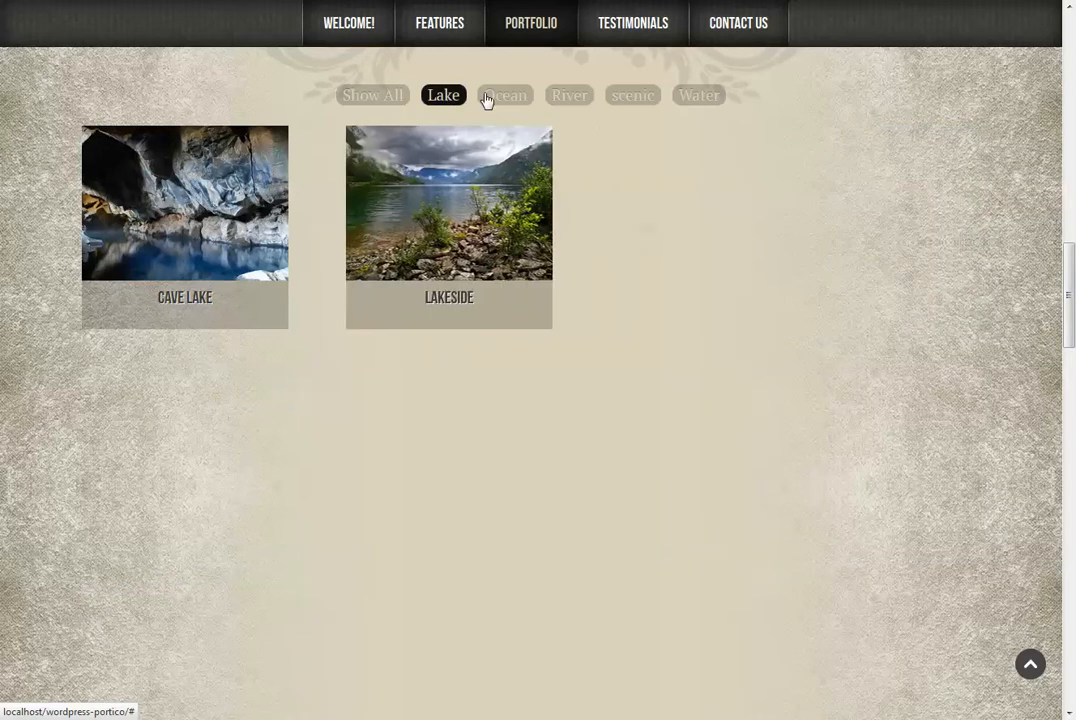
click(510, 96)
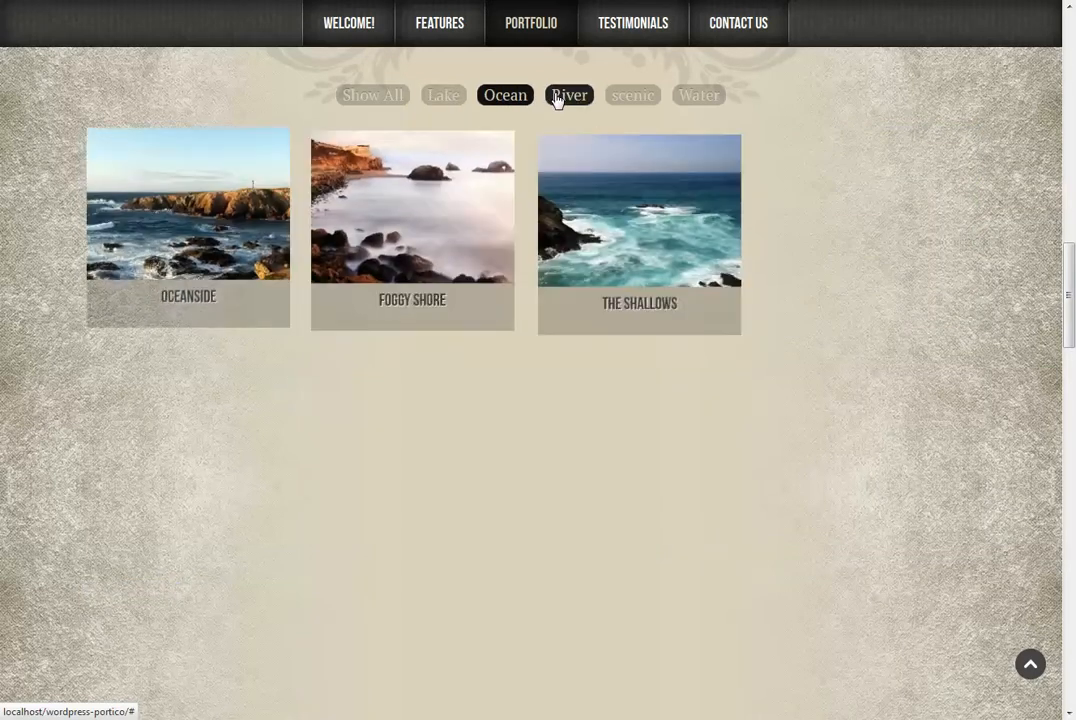
click(558, 98)
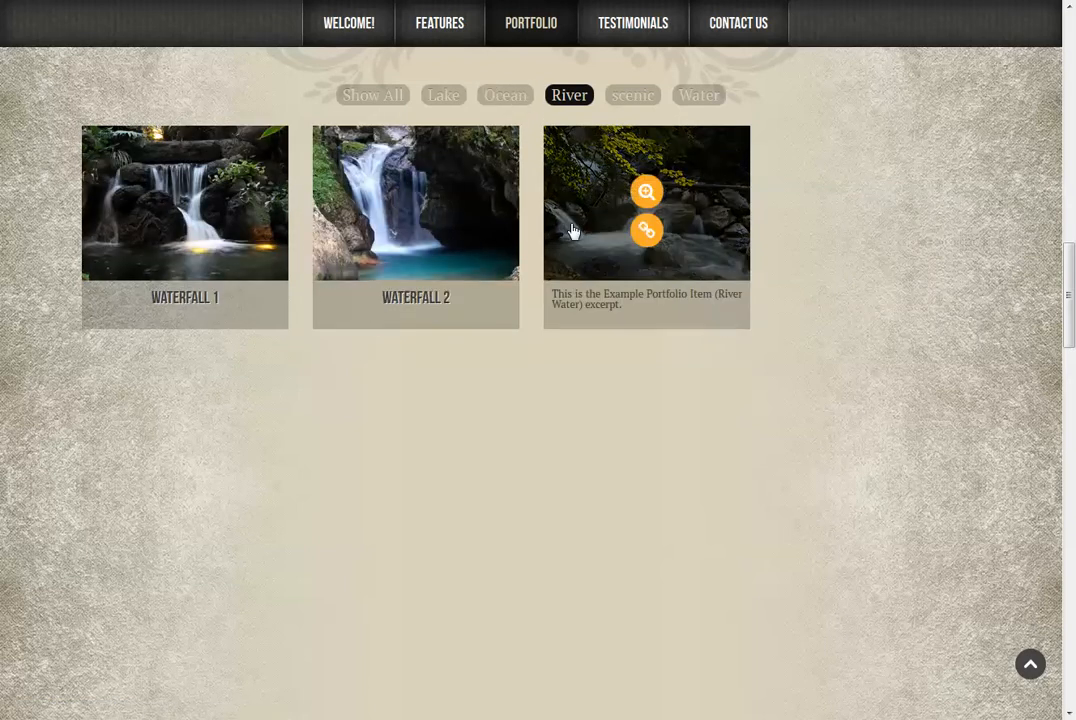
click(688, 96)
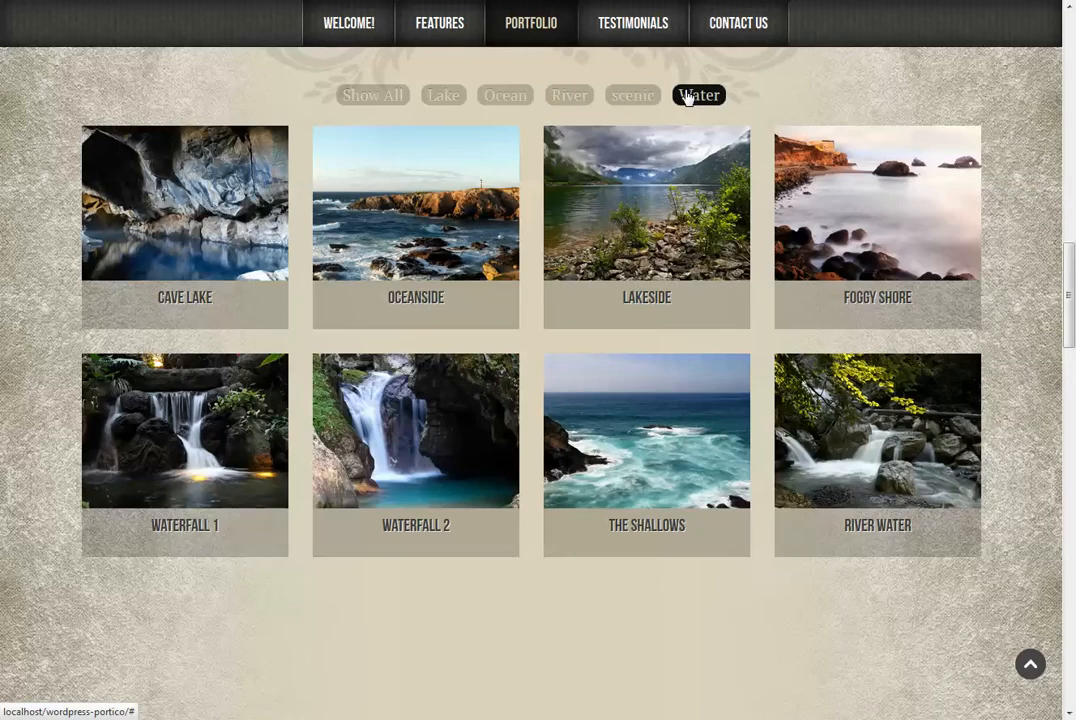
click(641, 98)
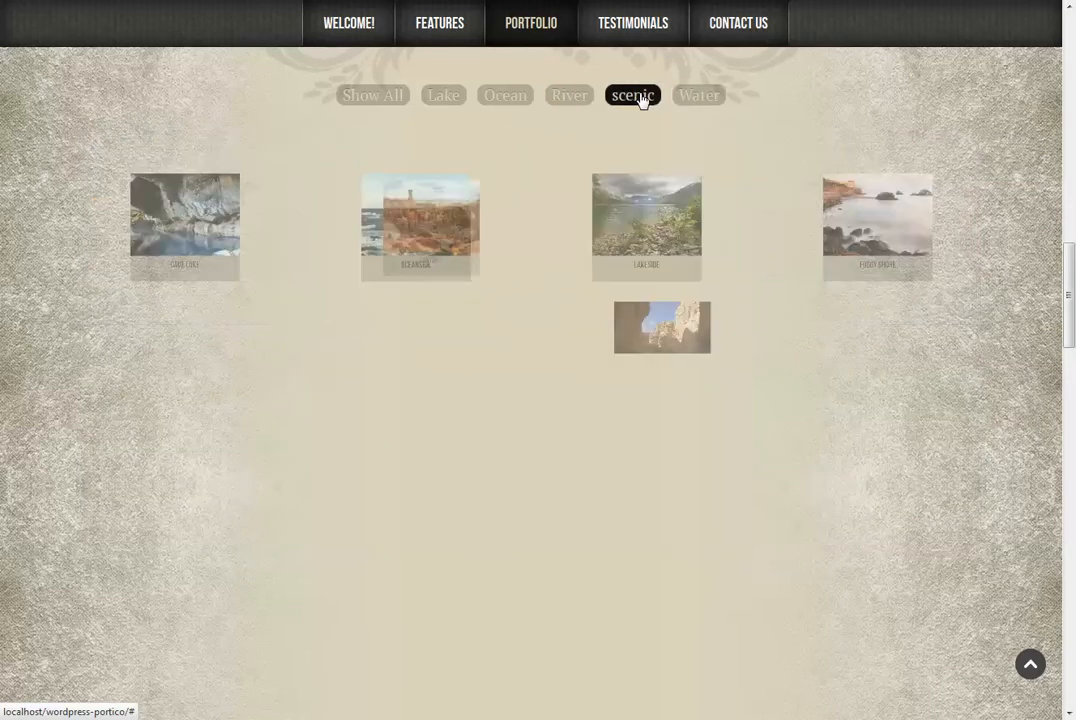
click(440, 101)
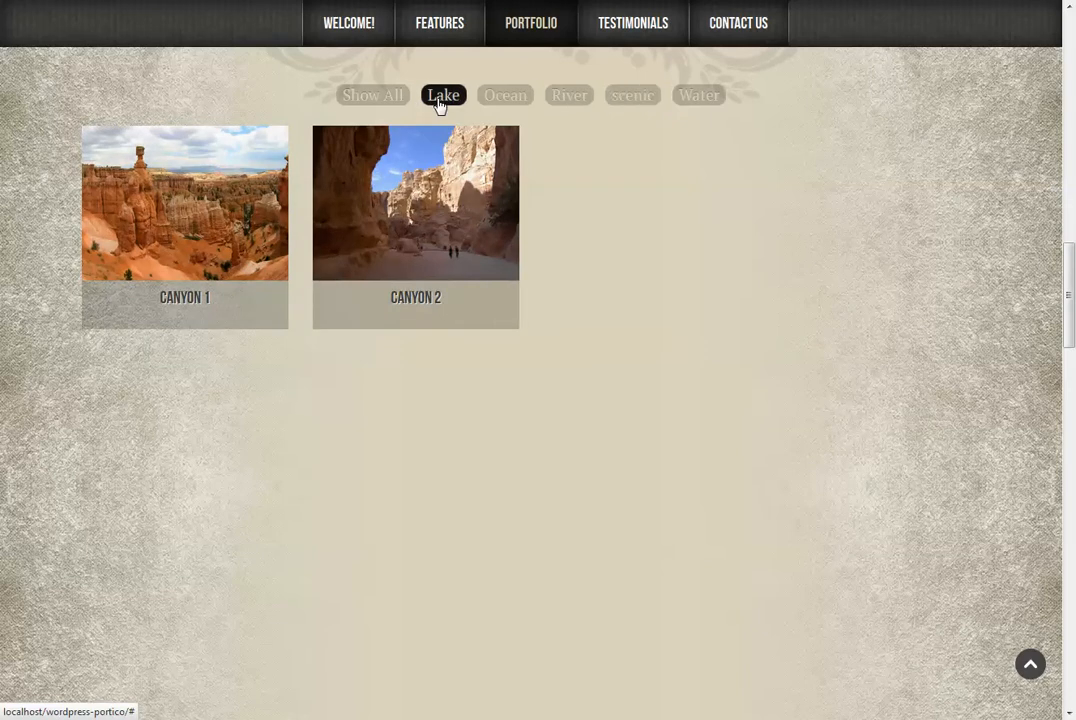
click(375, 97)
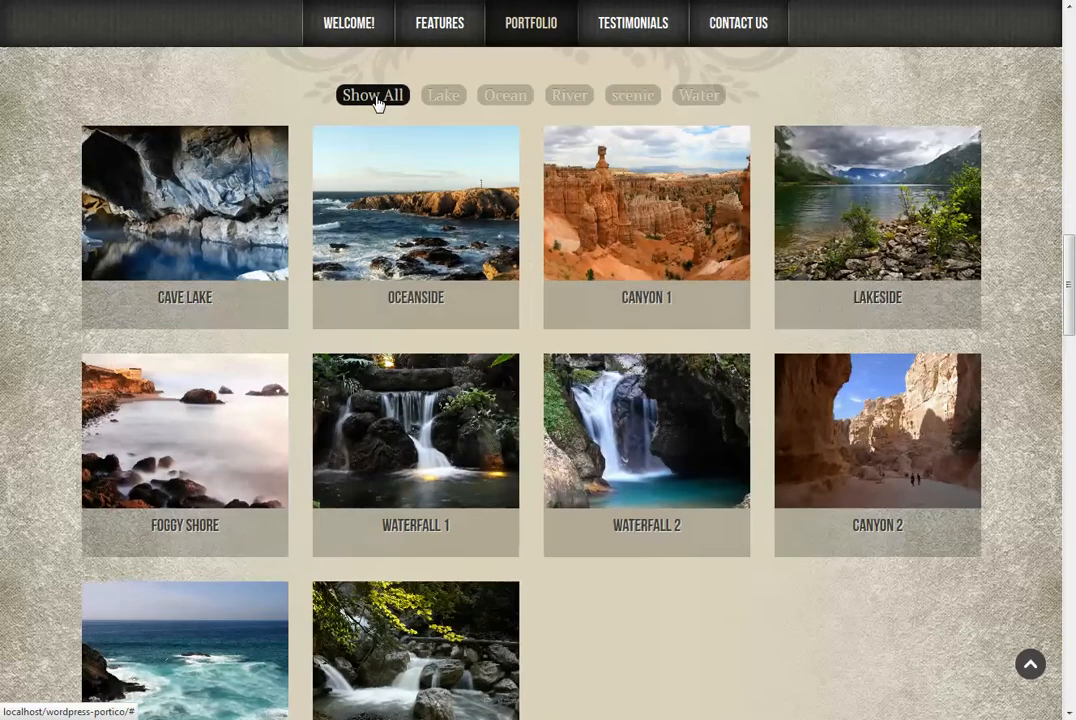
Enlarge the Oceanside portfolio image, zoom it in and out, and close the enlarged view.
mouse_move(418, 202)
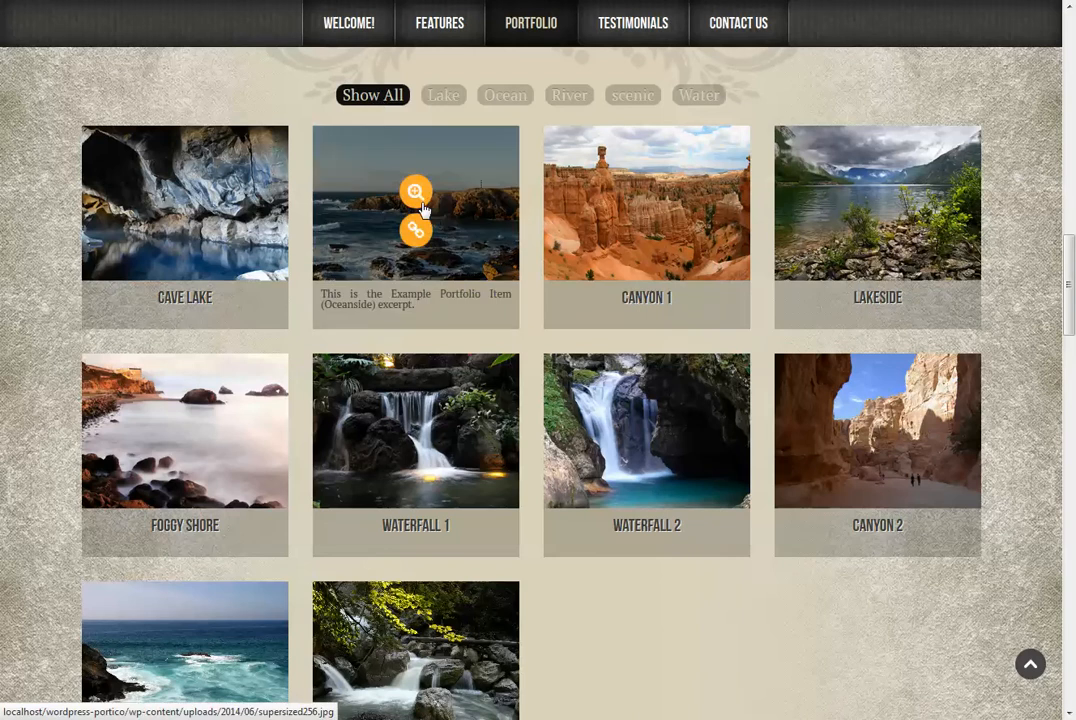
click(420, 204)
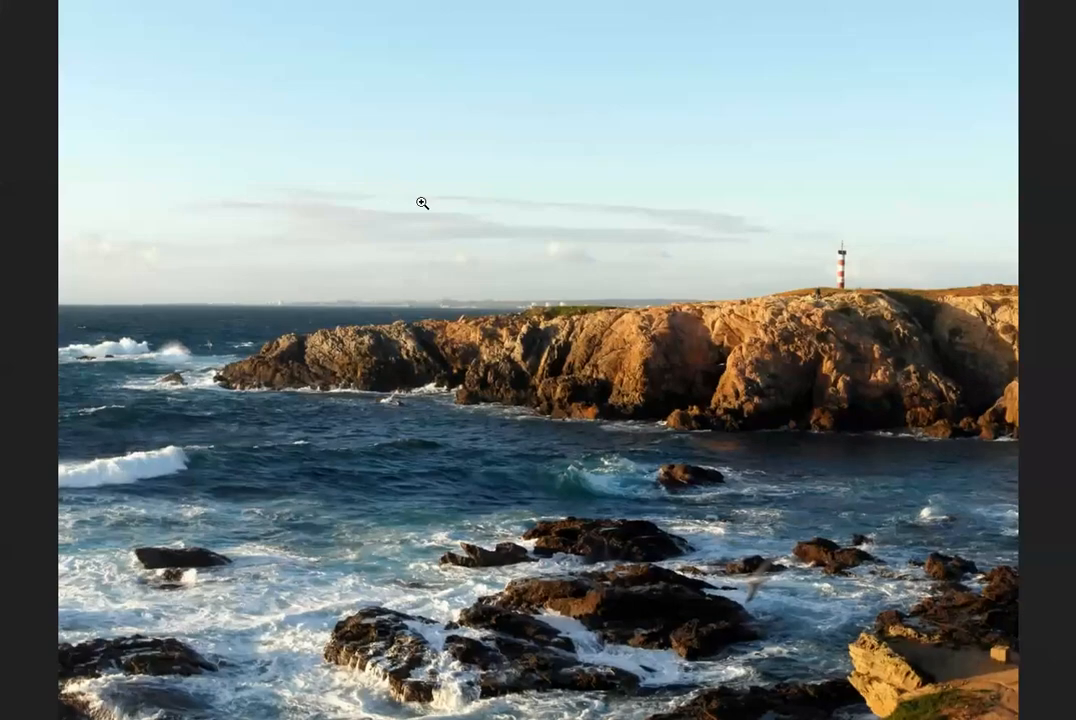
click(382, 276)
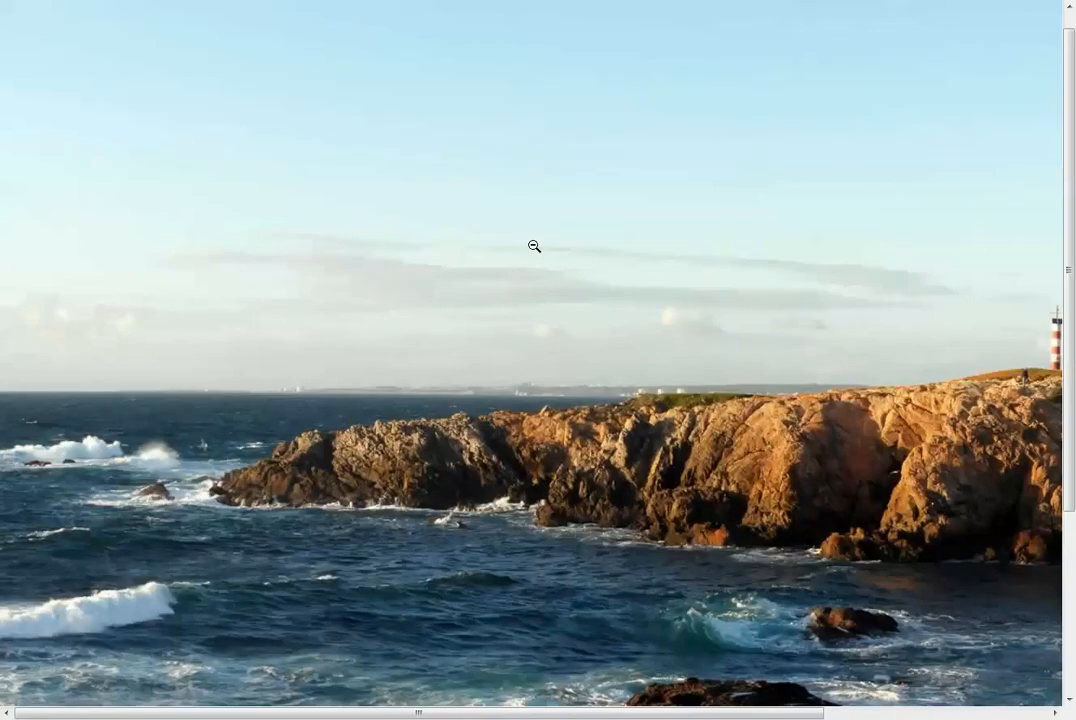
click(991, 130)
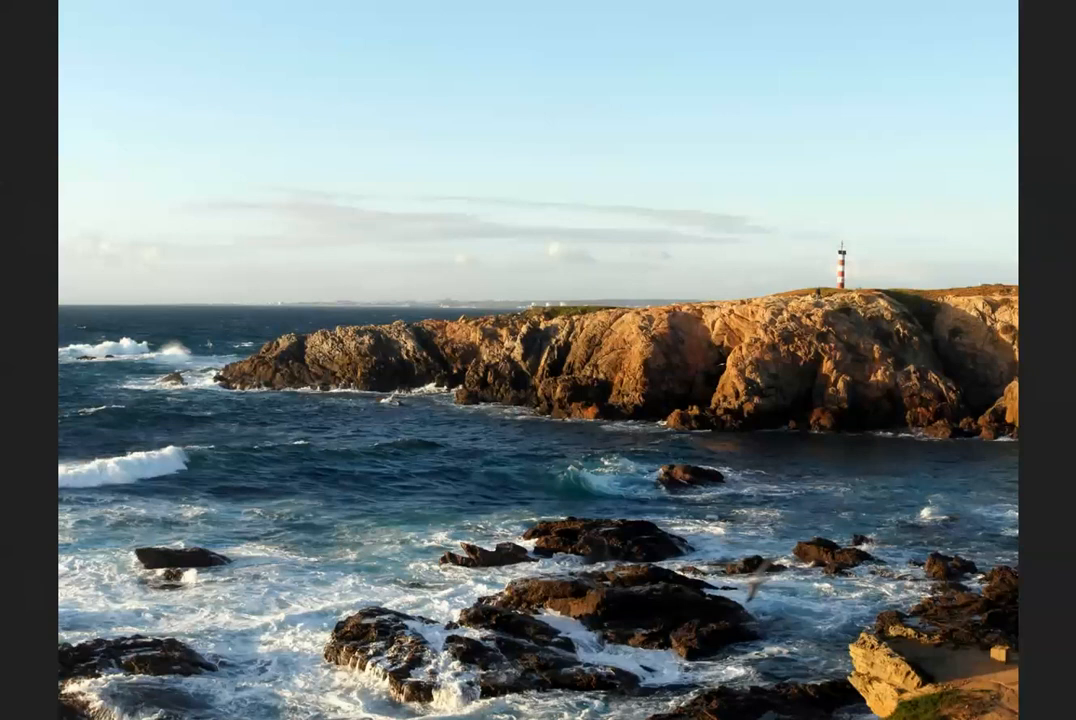
key(Escape)
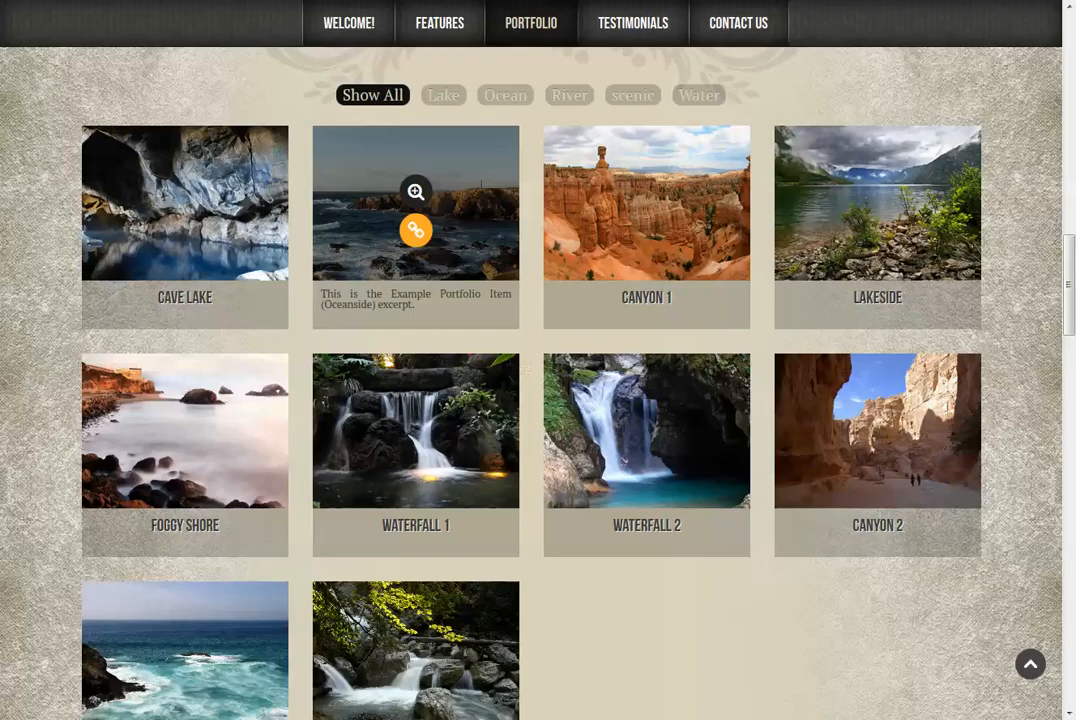
Follow the Oceanside item's link from the live Portfolio panel and look over its details page.
click(418, 238)
scroll(600, 291, down, 2)
scroll(600, 291, down, 2)
scroll(689, 377, up, 2)
scroll(476, 330, up, 2)
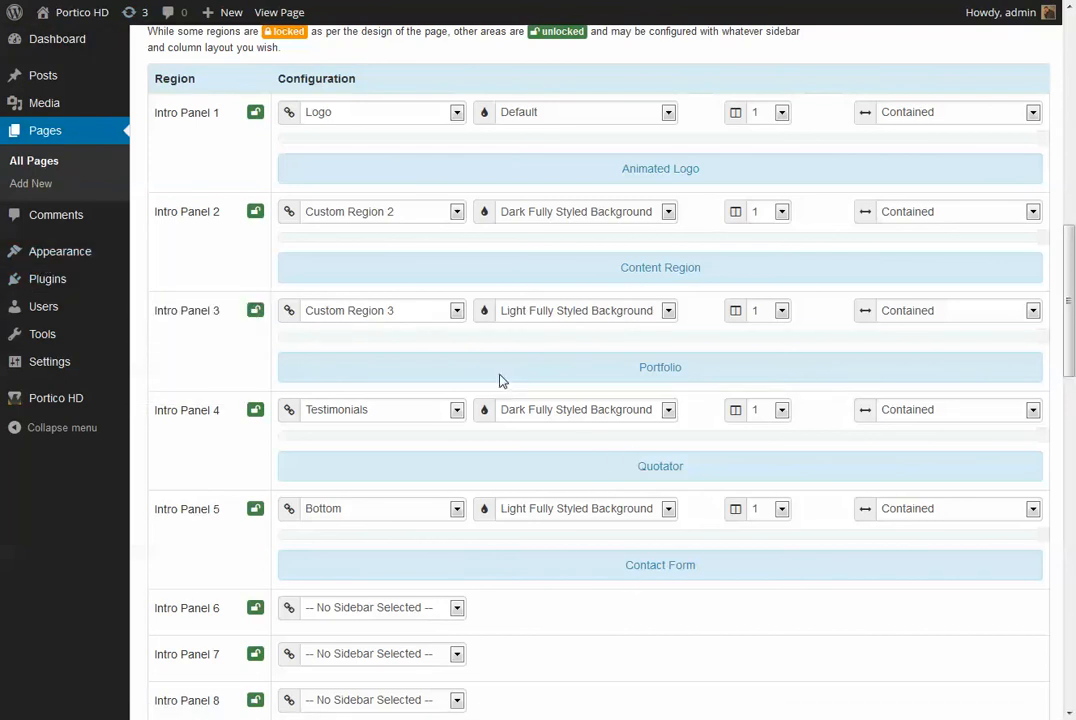
Return to the WordPress admin, open the Widgets page and expand the Portfolio widget in Custom Region 3.
drag(684, 370, 641, 368)
click(648, 369)
mouse_move(128, 285)
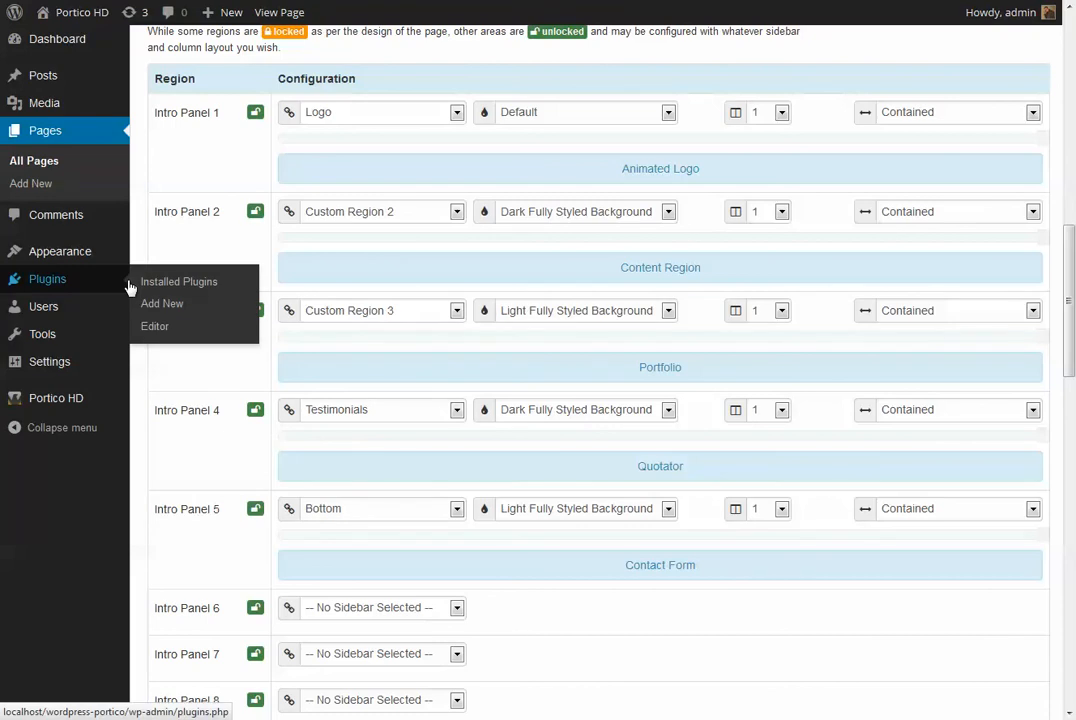
mouse_move(84, 256)
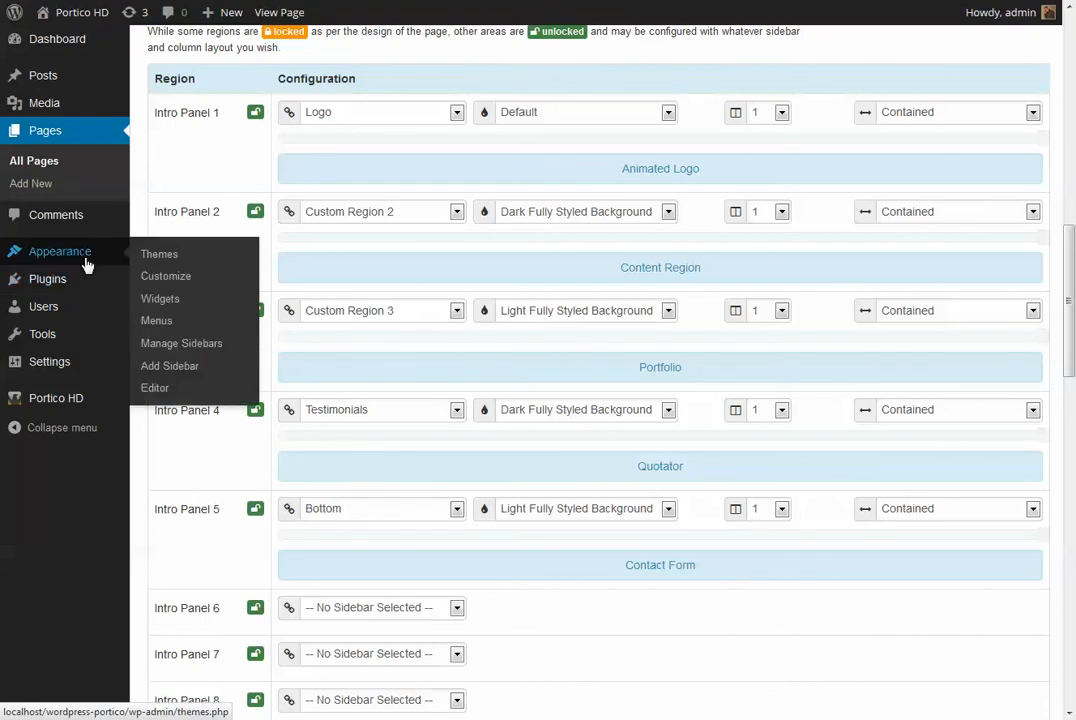
click(162, 302)
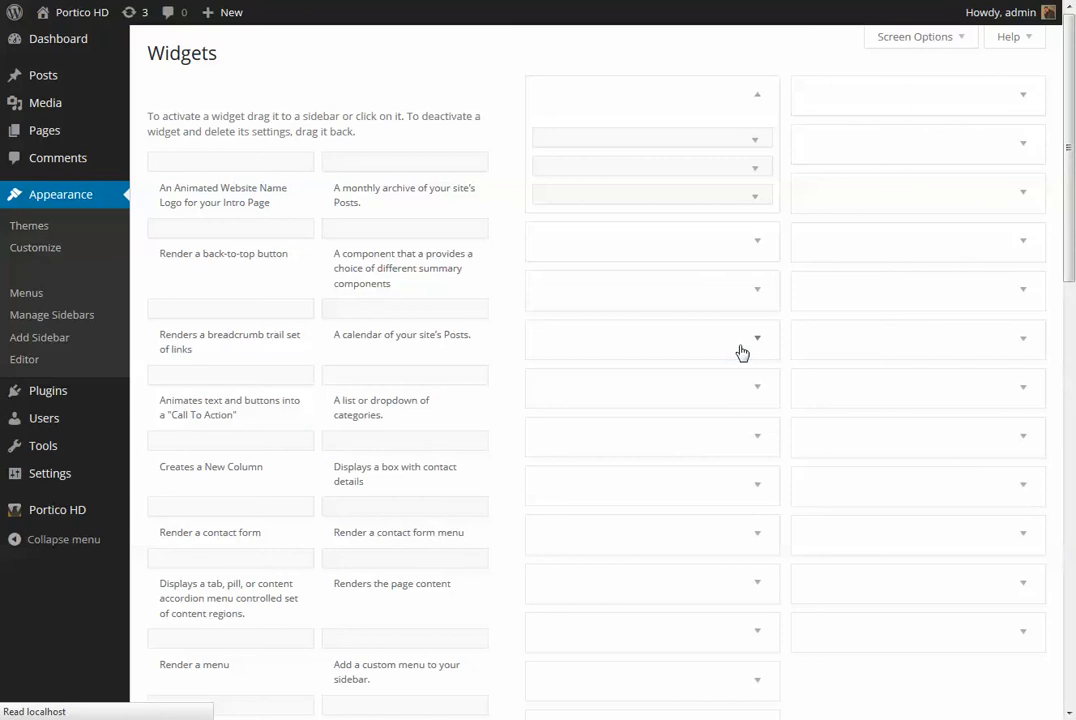
click(1021, 636)
scroll(1021, 636, down, 1)
click(1022, 585)
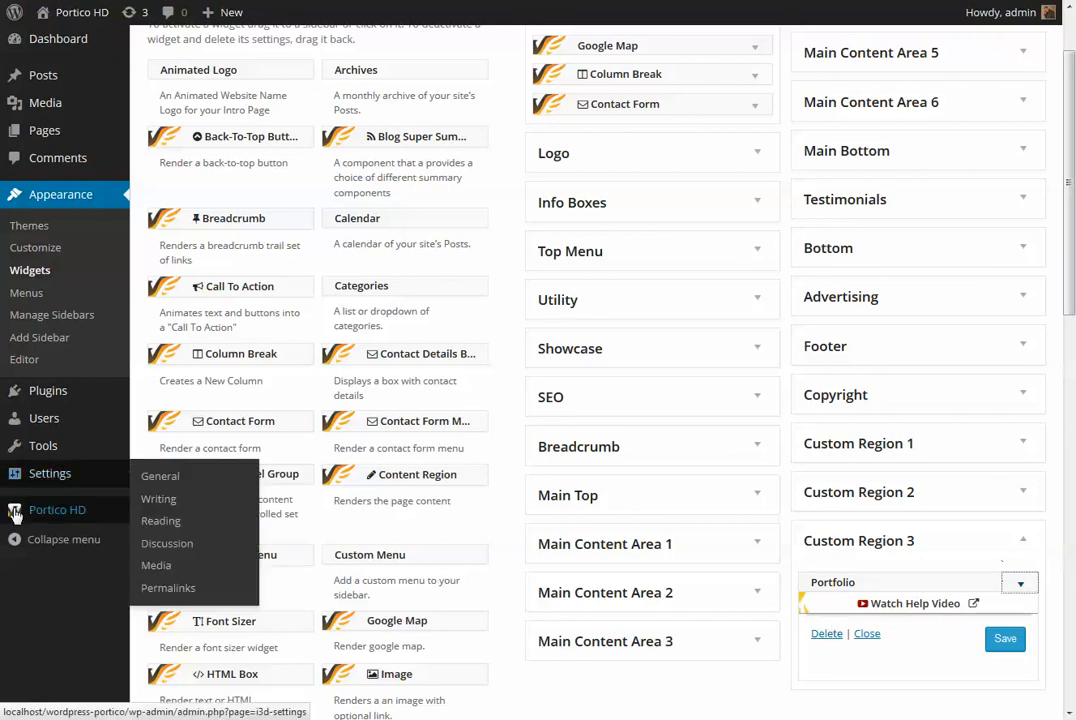
Open the first Cave Lake entry in the Portico HD portfolio items for editing.
mouse_move(37, 522)
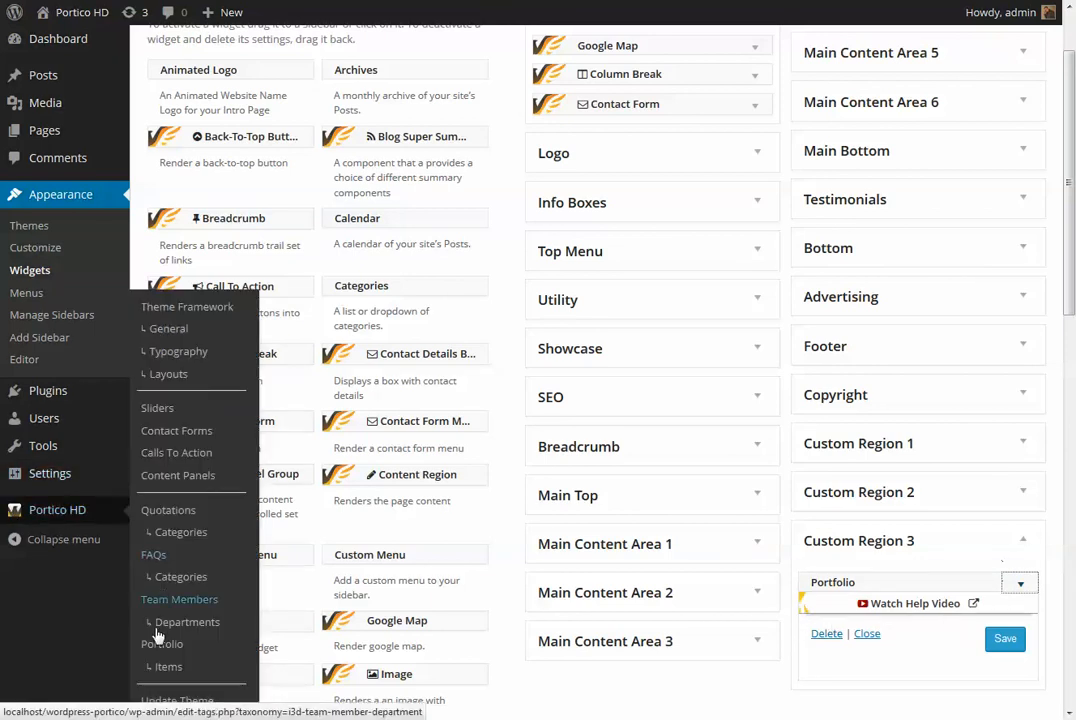
click(163, 669)
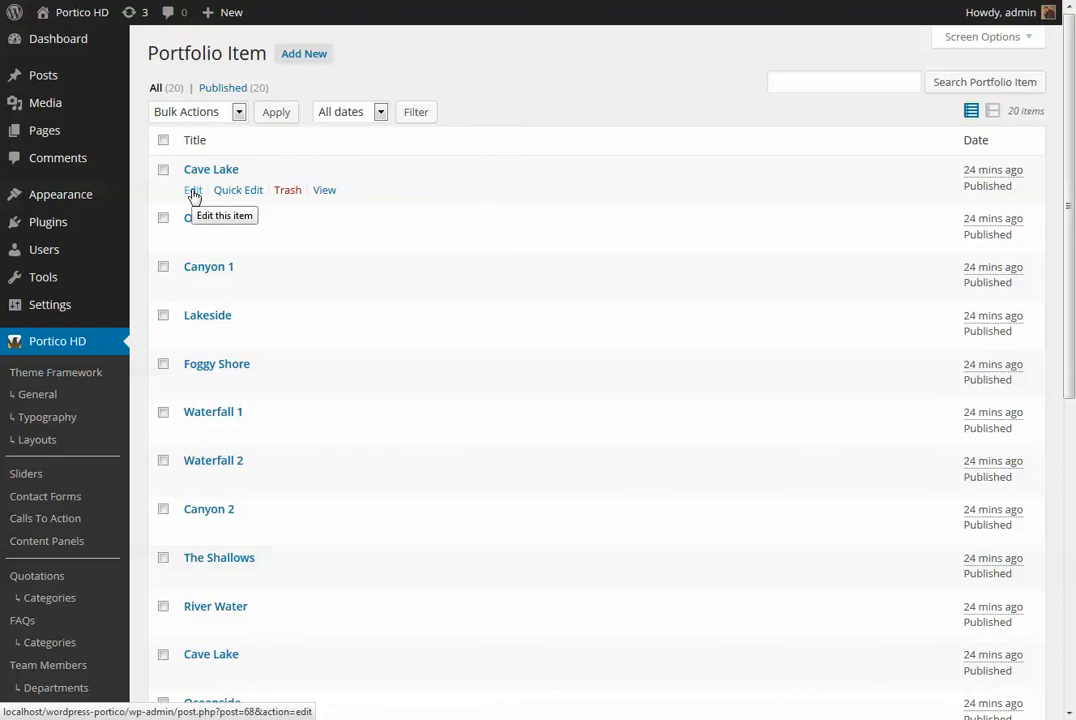
click(193, 190)
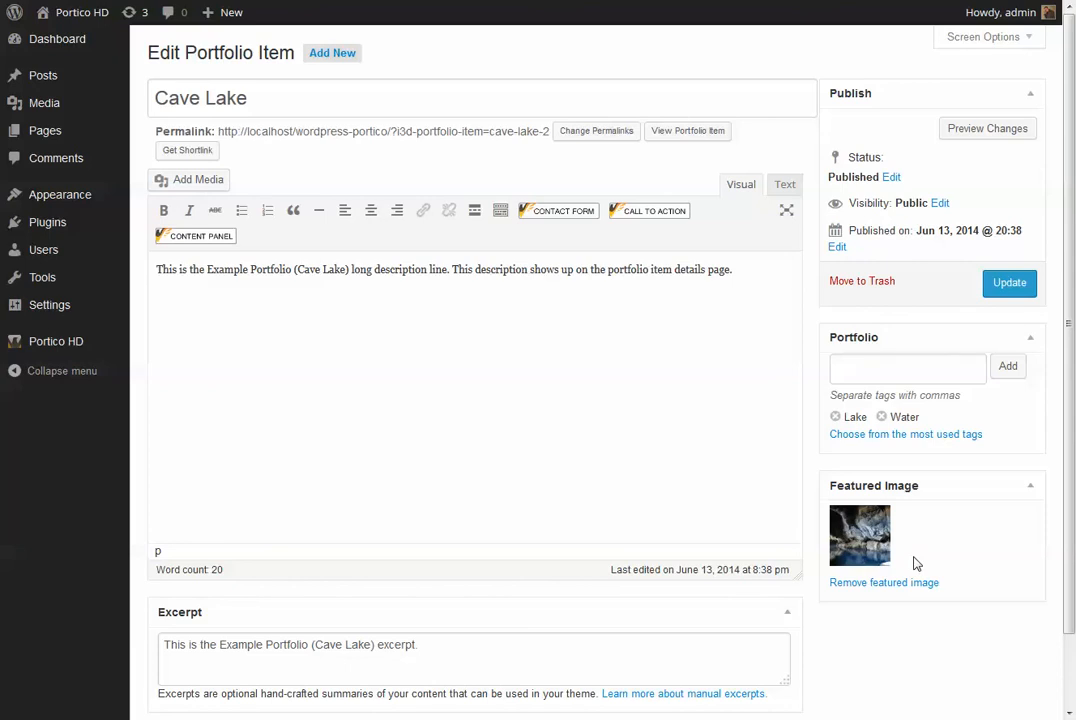
Open the Portfolio page for editing from the list of all pages and point out its [i3d_default_portfolio] shortcode.
mouse_move(64, 147)
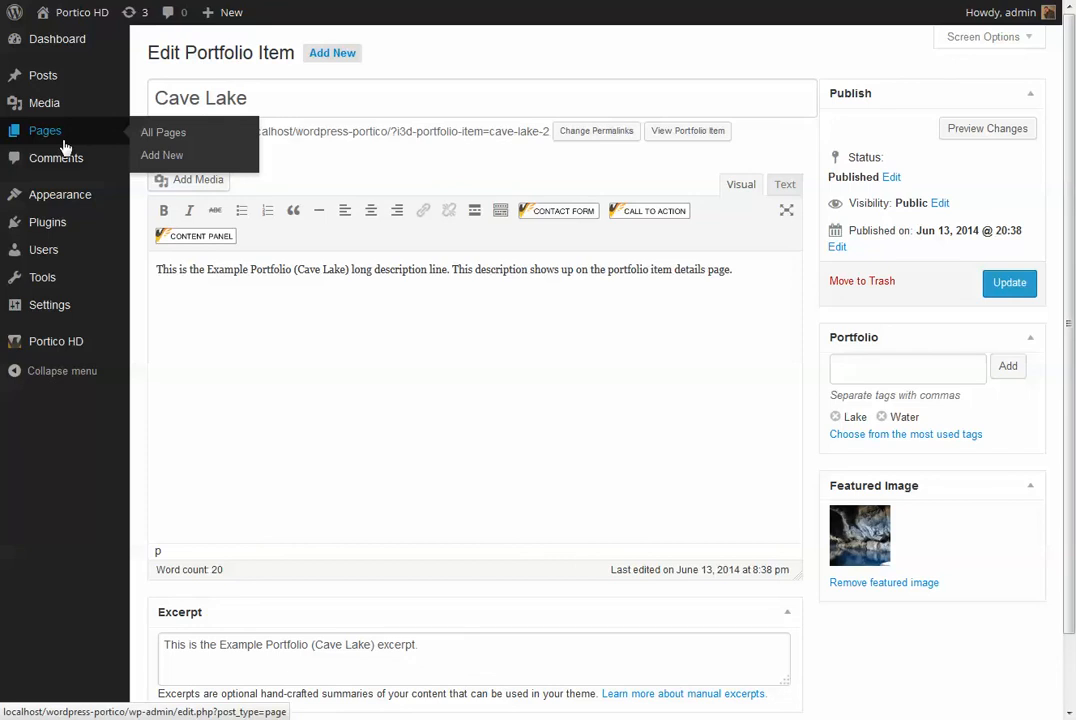
click(165, 133)
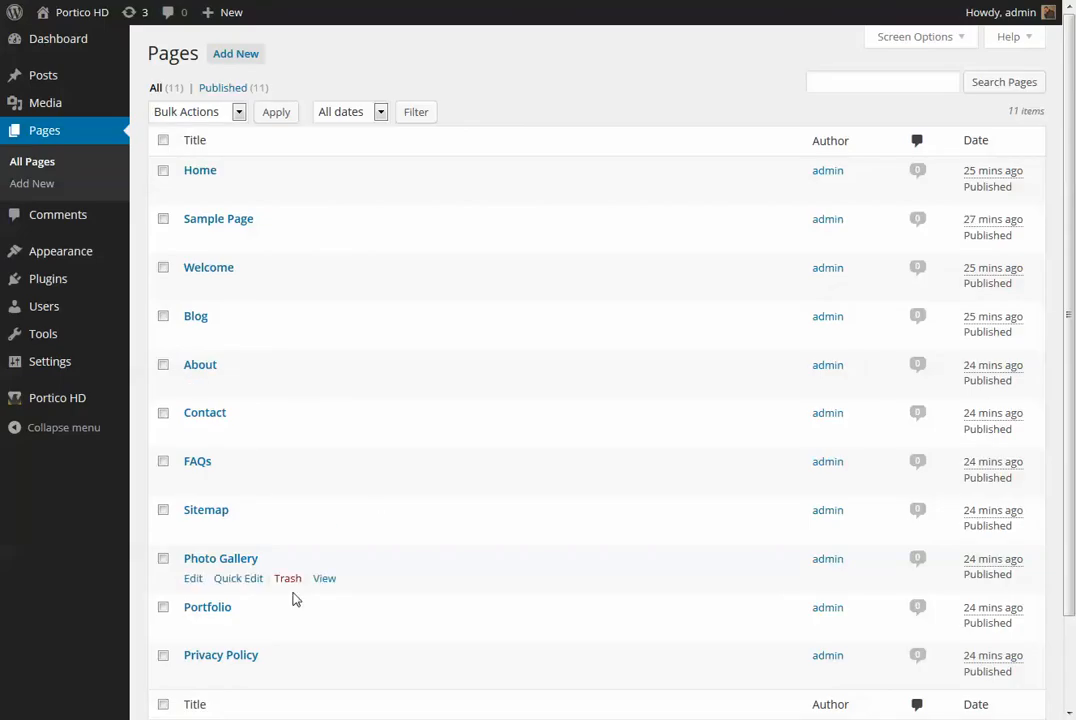
click(197, 629)
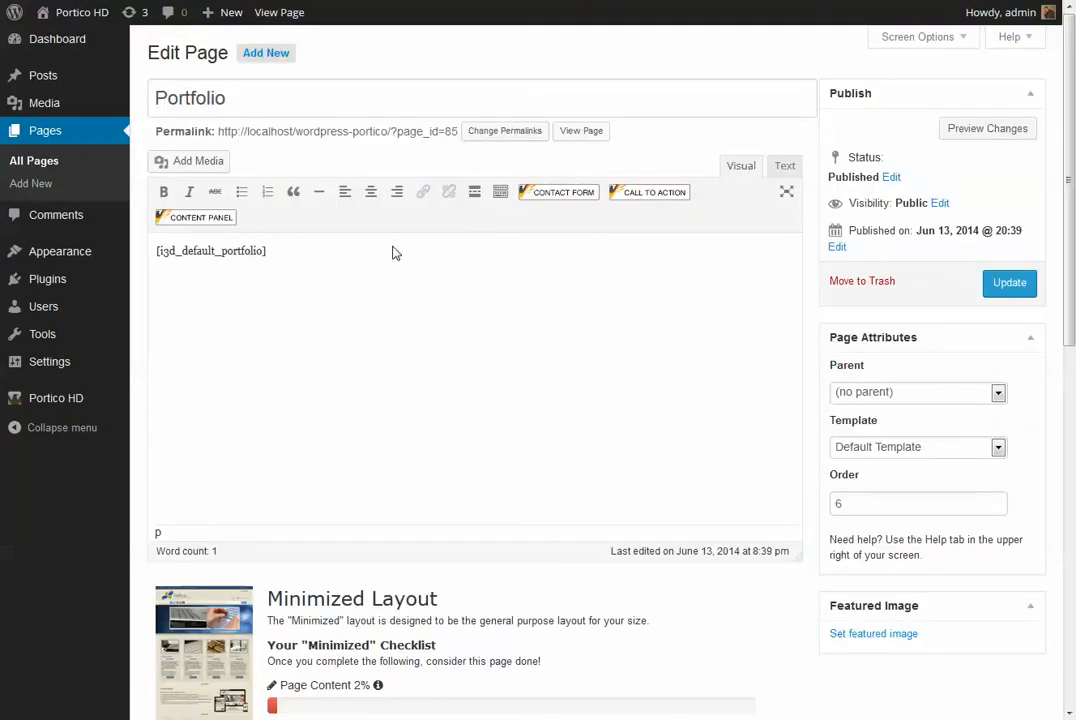
drag(280, 251, 155, 261)
click(163, 254)
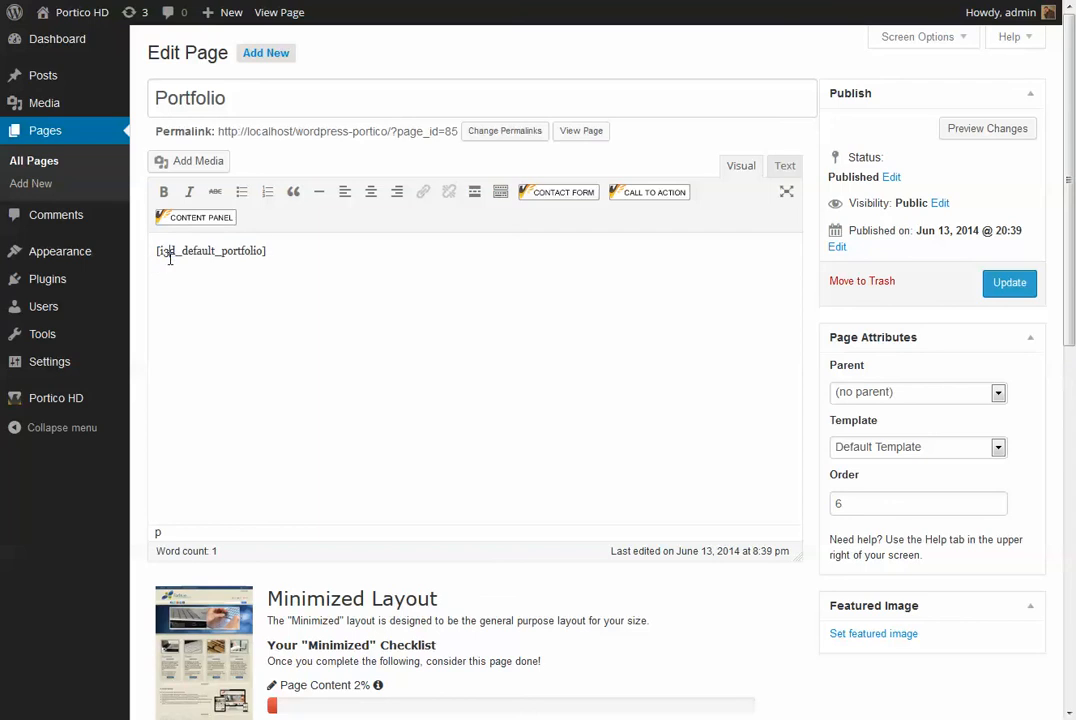